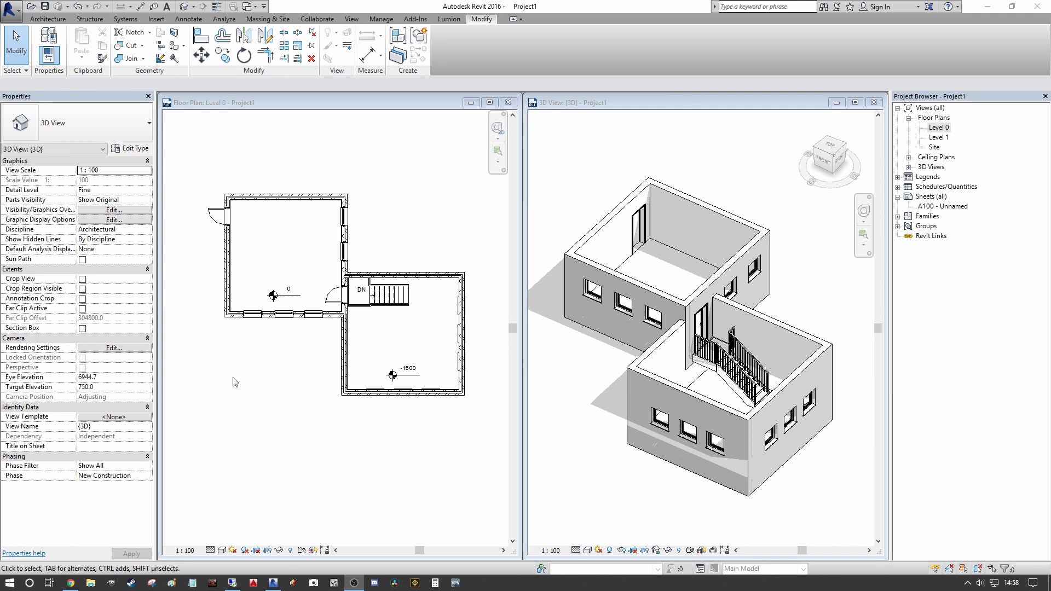
Step: Activate the Level 0 floor plan view beside the 3D view
click(271, 380)
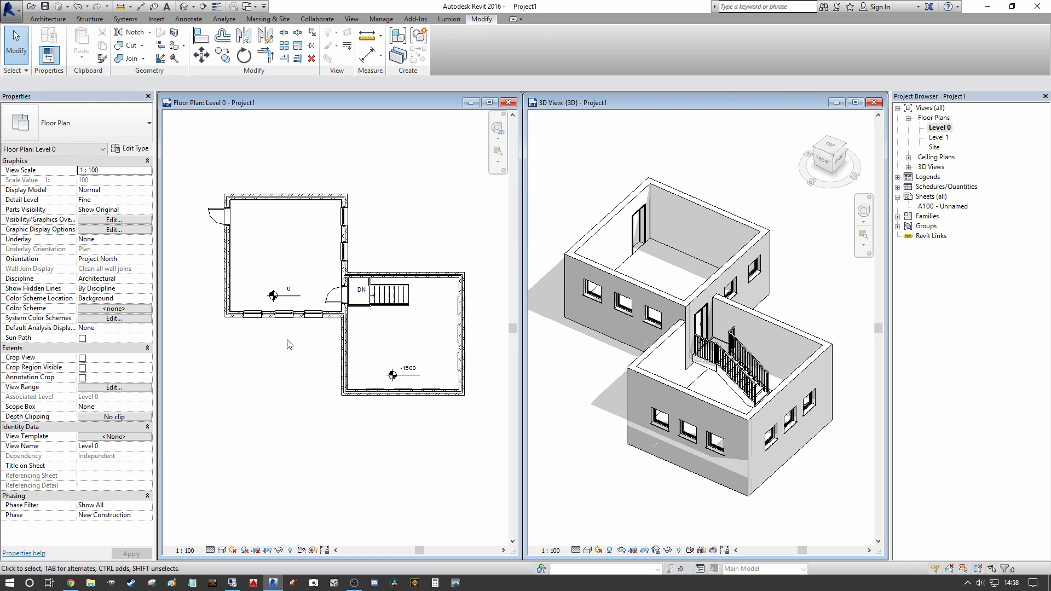
Step: Check the sill height of a window in the left room's bottom wall
scroll(284, 361, up, 3)
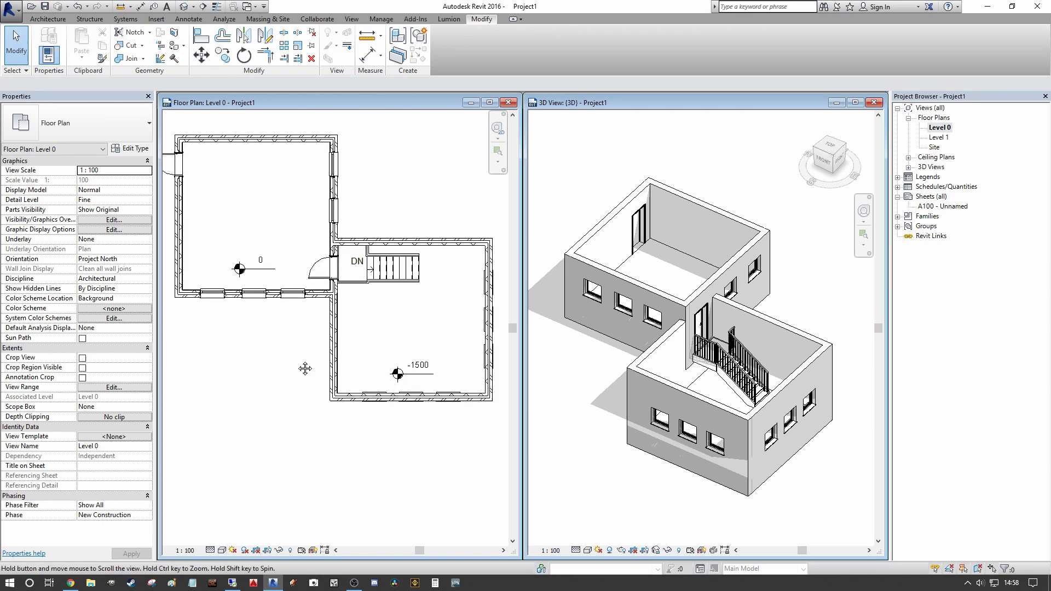
middle_drag(312, 367, 319, 385)
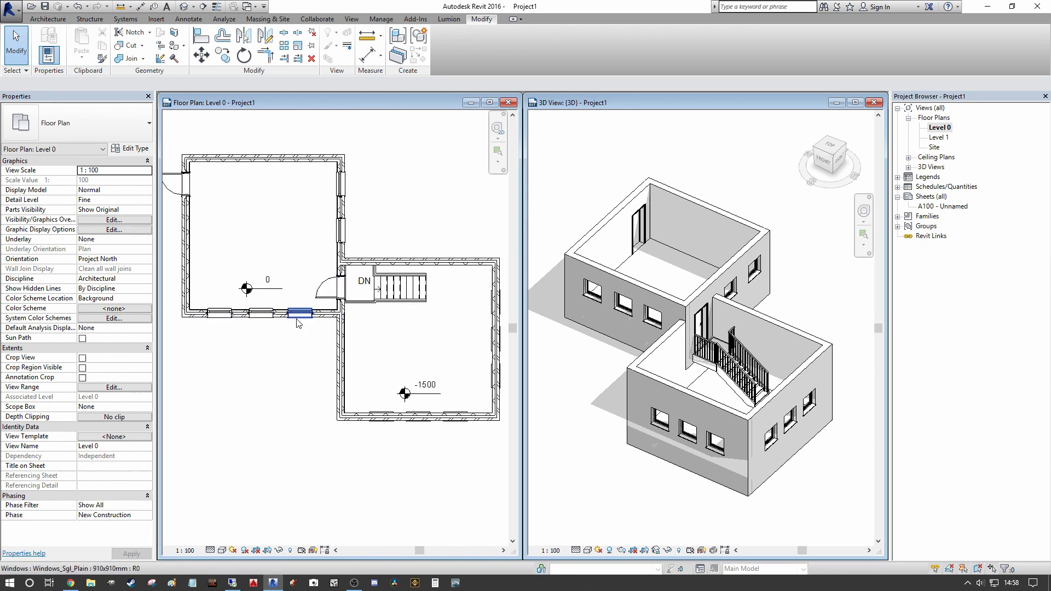
click(219, 313)
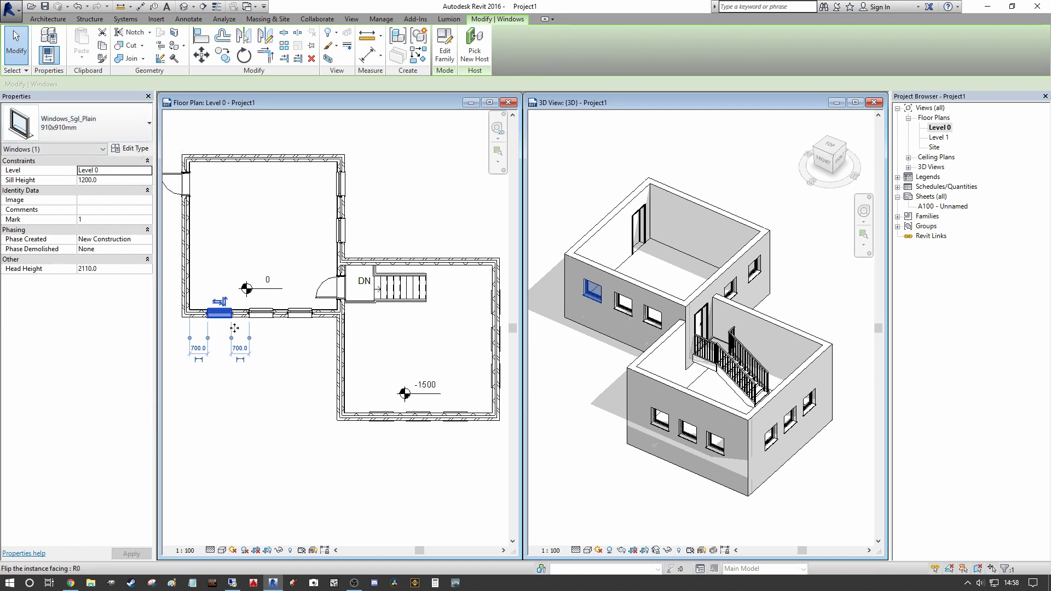
click(282, 417)
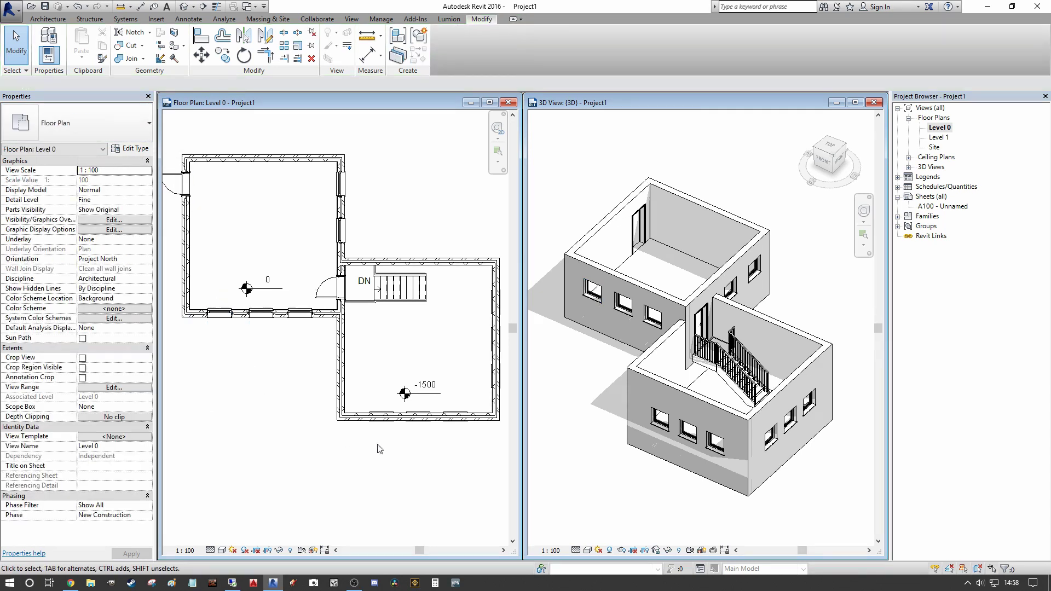
Step: Check the sill height of a window in the lower room's bottom wall
scroll(380, 415, up, 2)
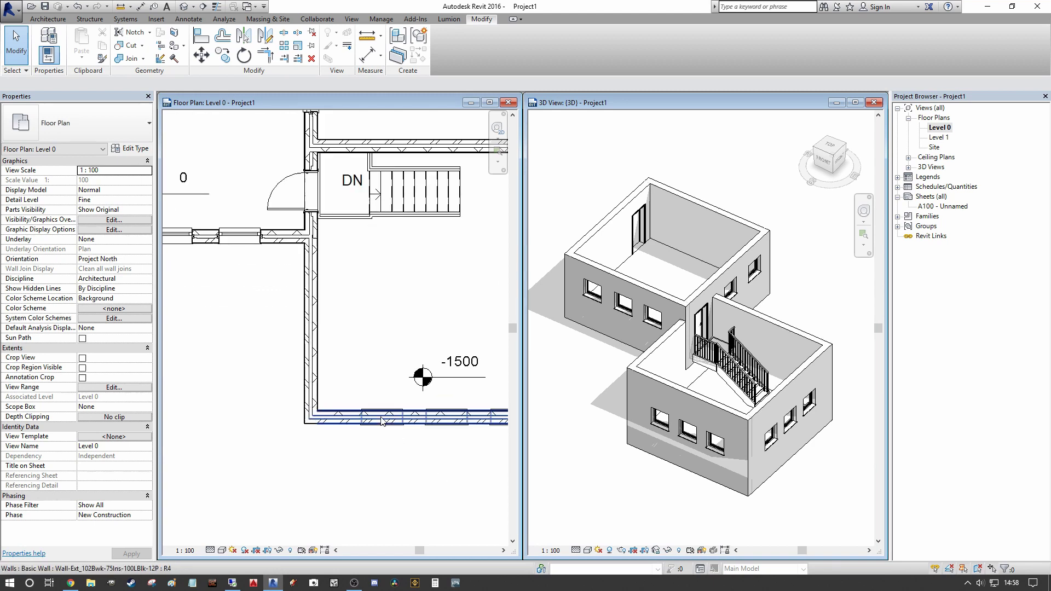
click(380, 417)
scroll(408, 432, down, 2)
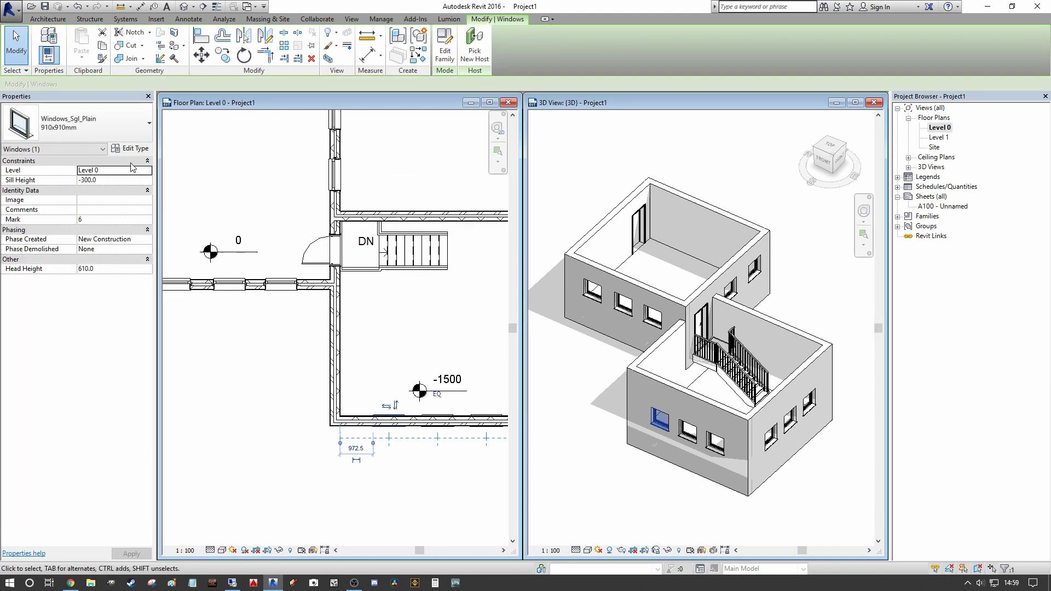
click(280, 396)
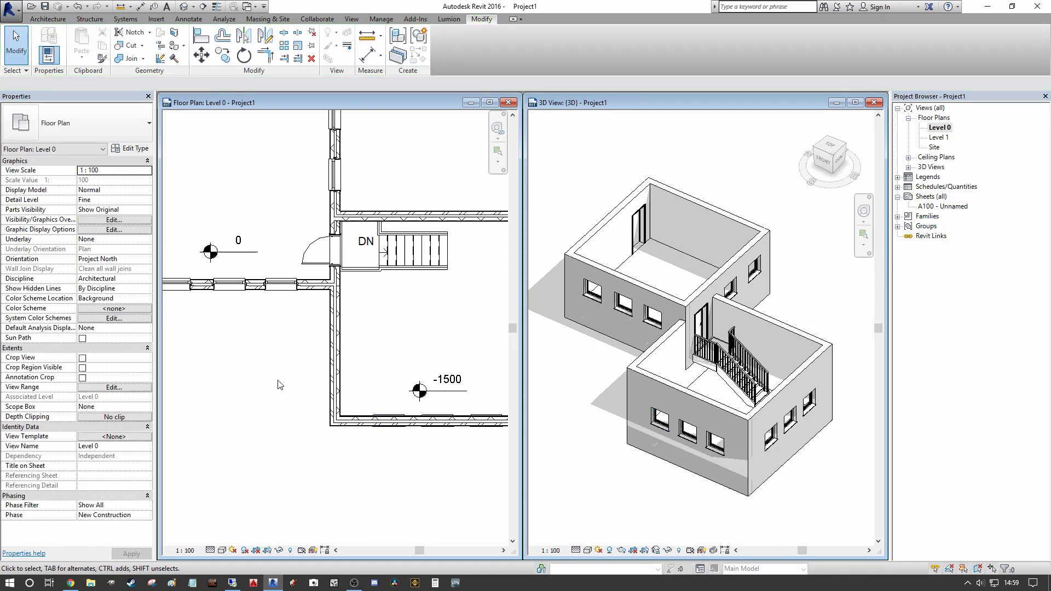
scroll(284, 391, down, 2)
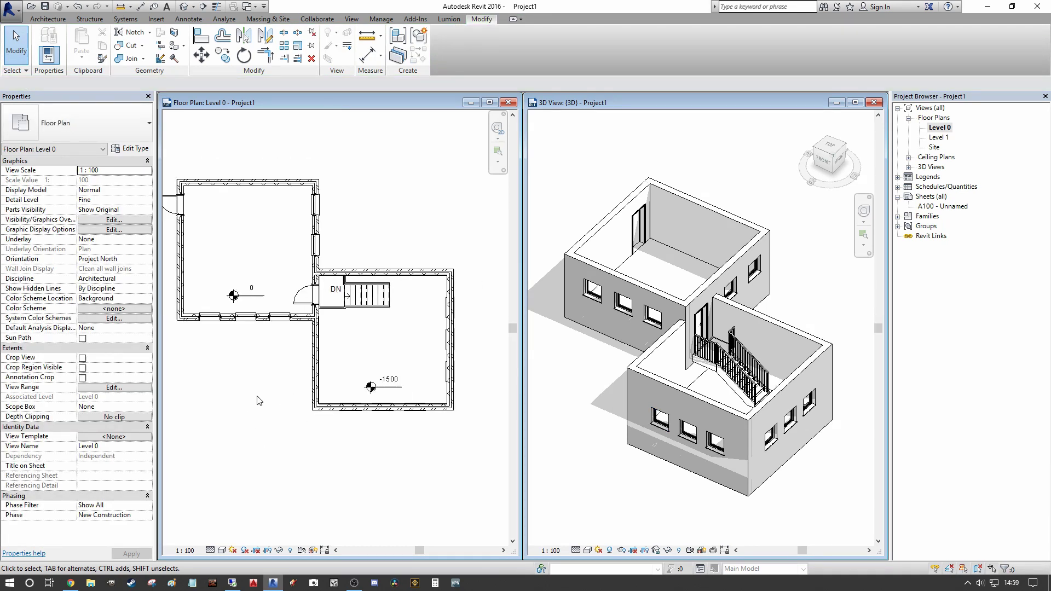
scroll(405, 392, up, 2)
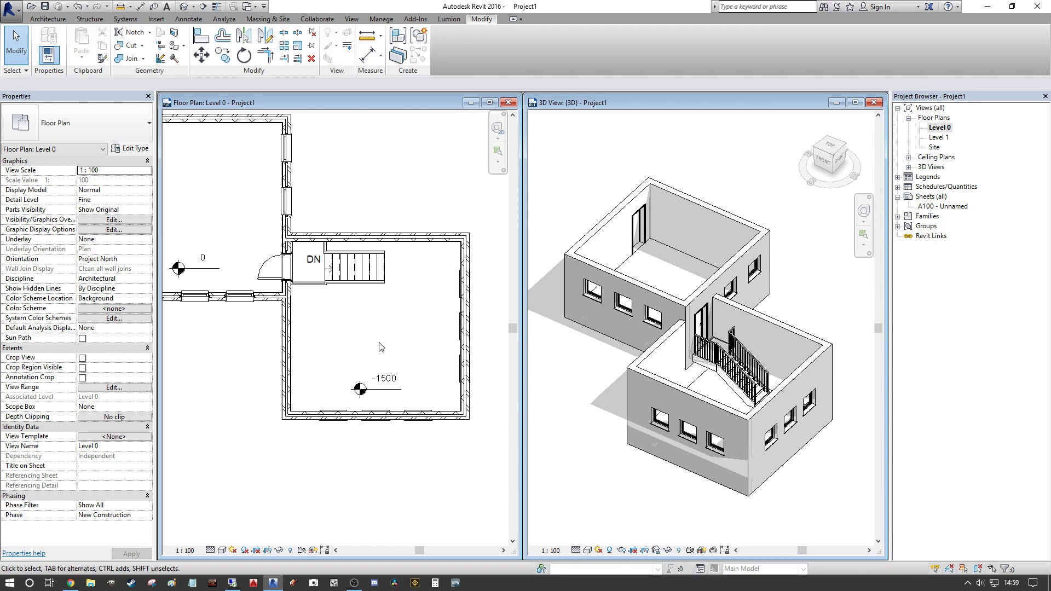
scroll(372, 378, down, 2)
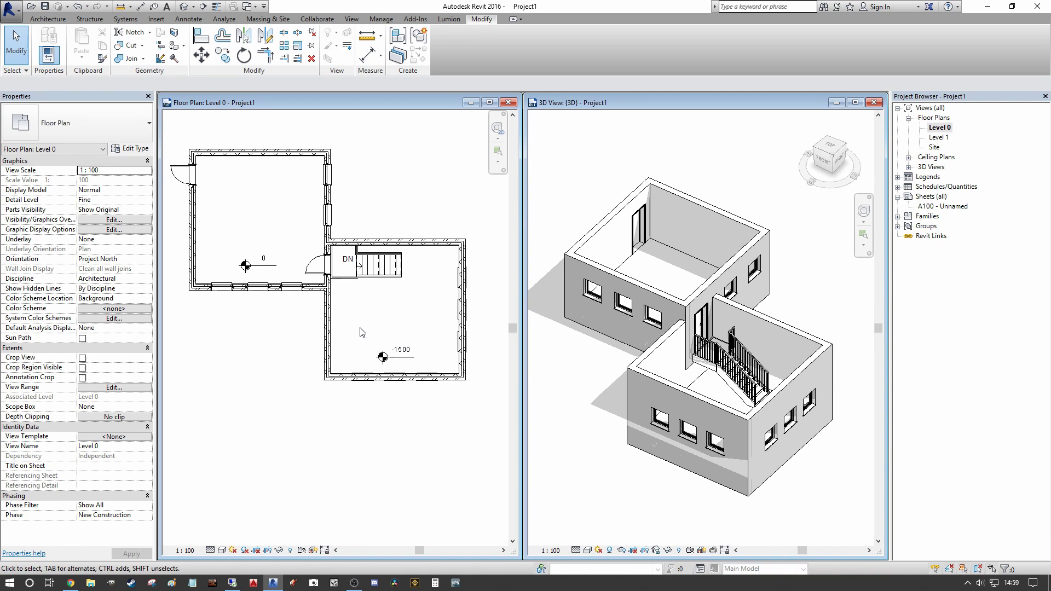
middle_drag(360, 332, 370, 332)
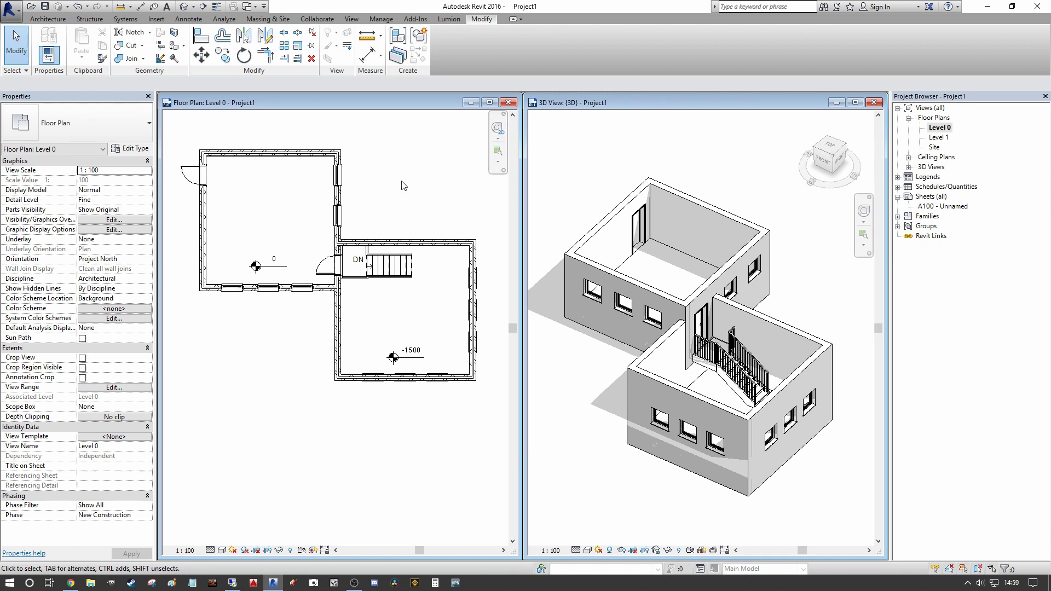
Step: Preview the Level 0 view range with cut plane offset 0.0 and top offset 1000.0
click(113, 387)
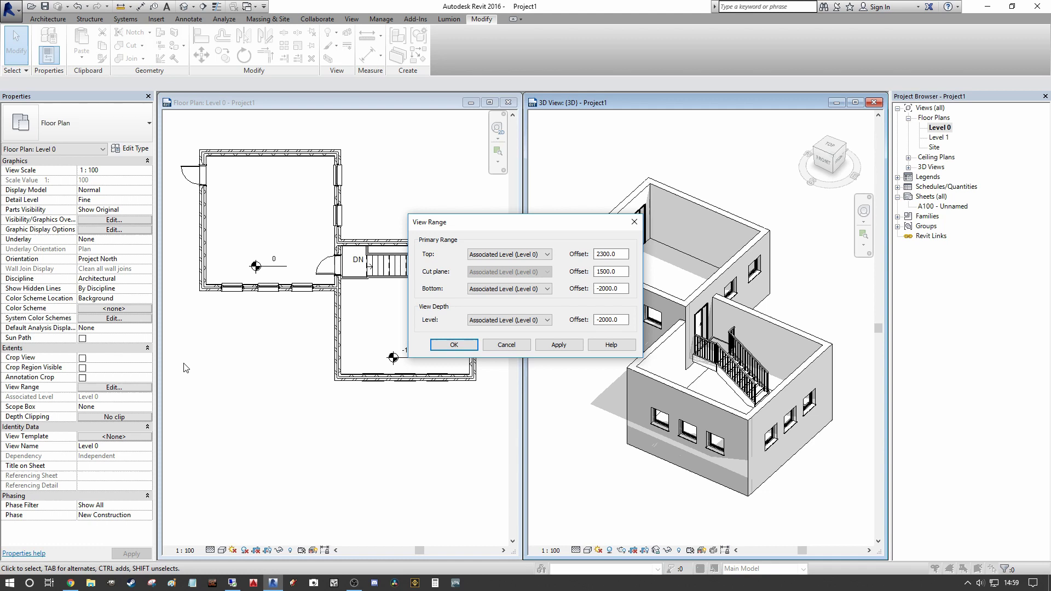
drag(553, 225, 670, 226)
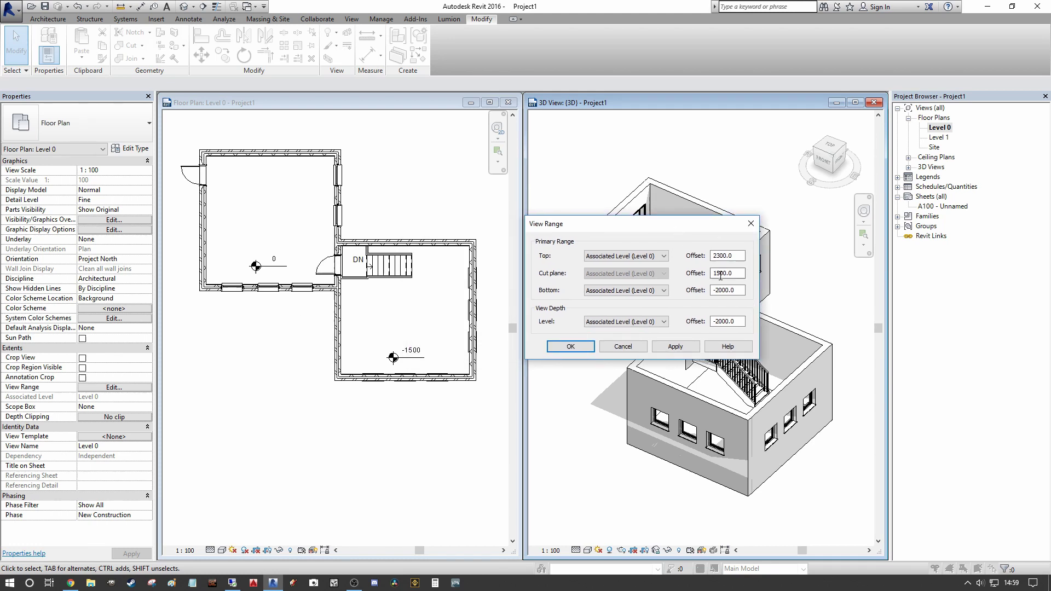
drag(740, 273, 689, 276)
text(0)
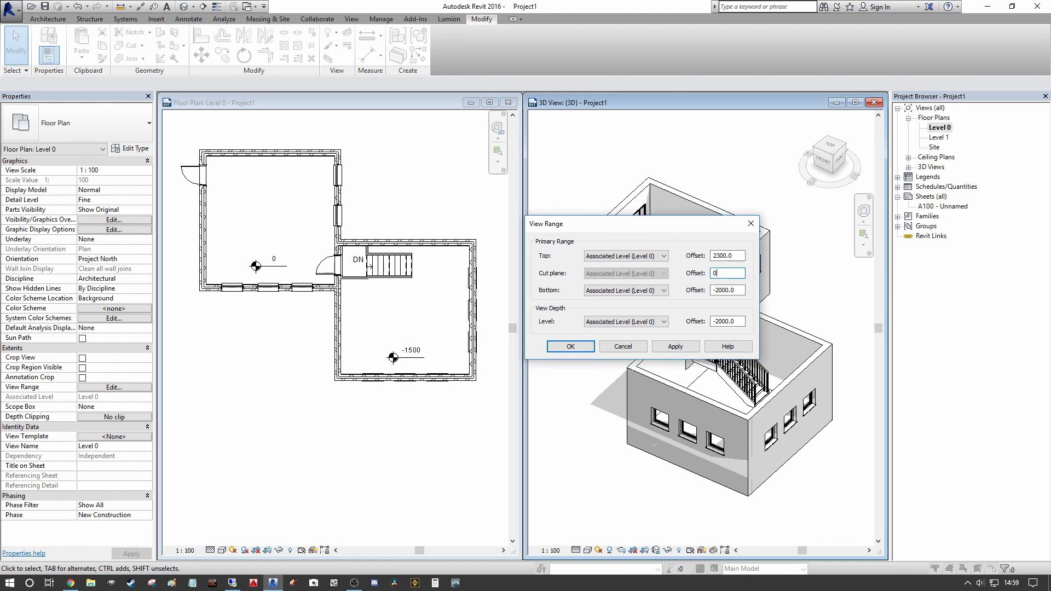
click(683, 350)
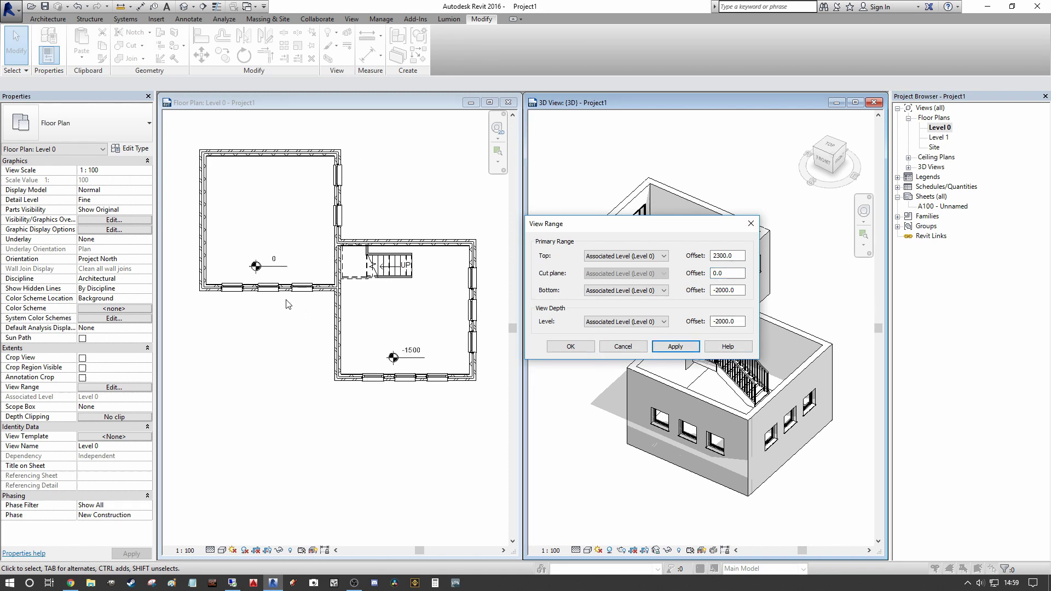
key(Tab)
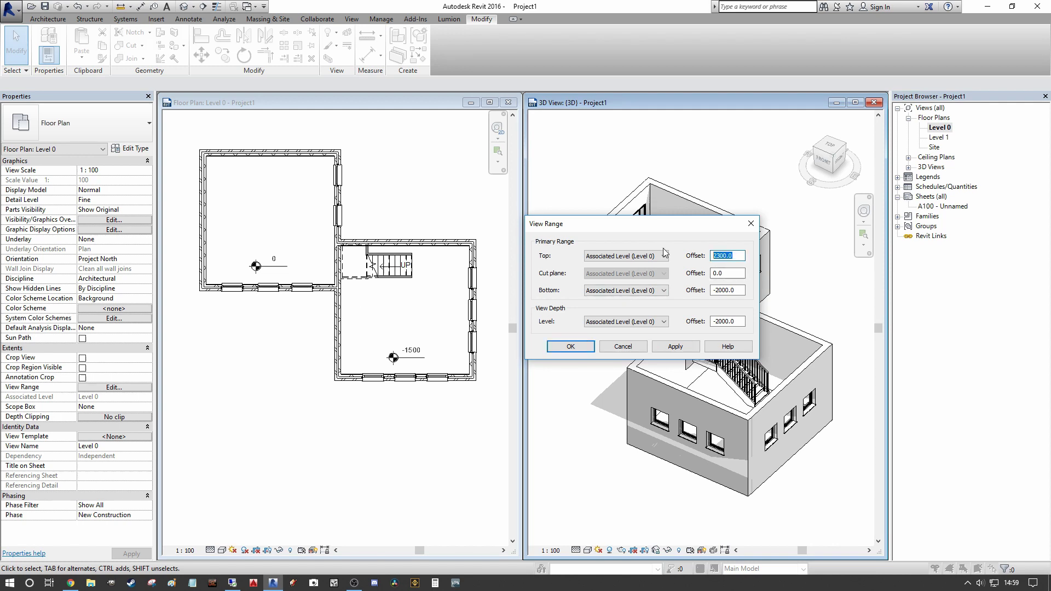
text(100)
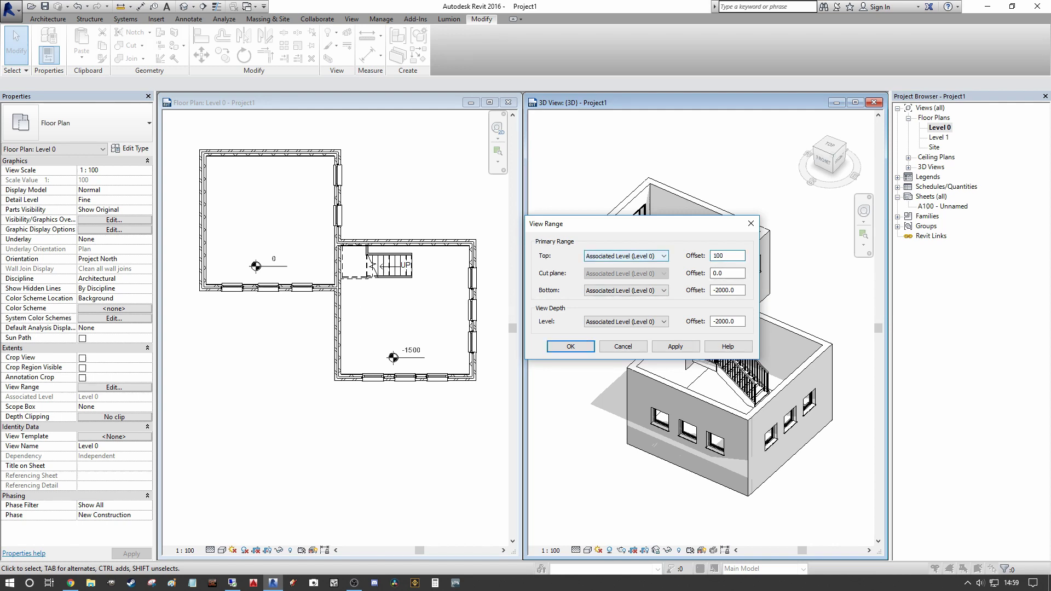
text(0)
click(675, 347)
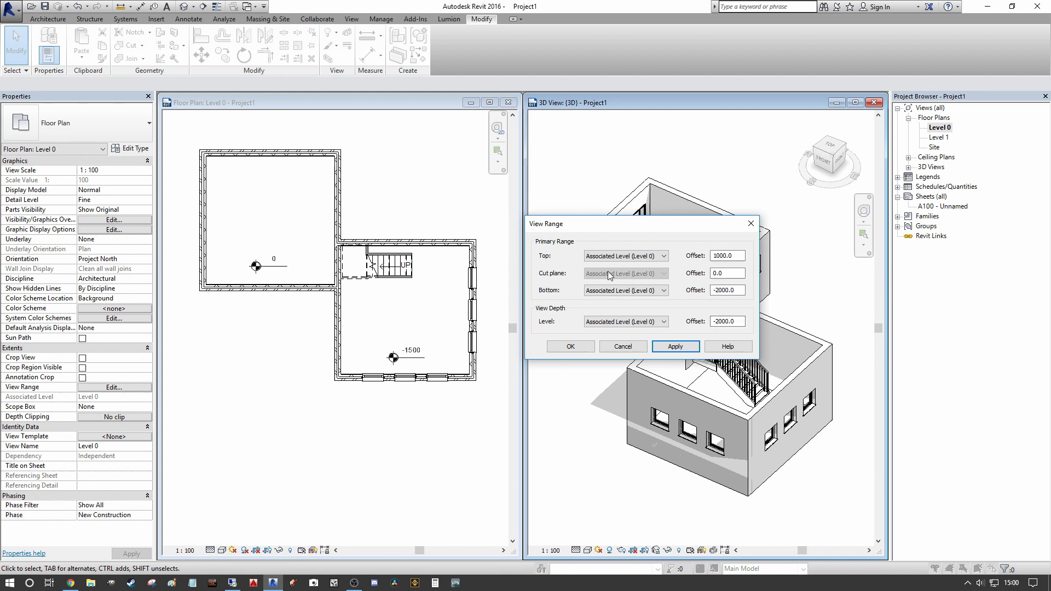
Step: Discard the Level 0 view range changes and reposition the plan
click(623, 347)
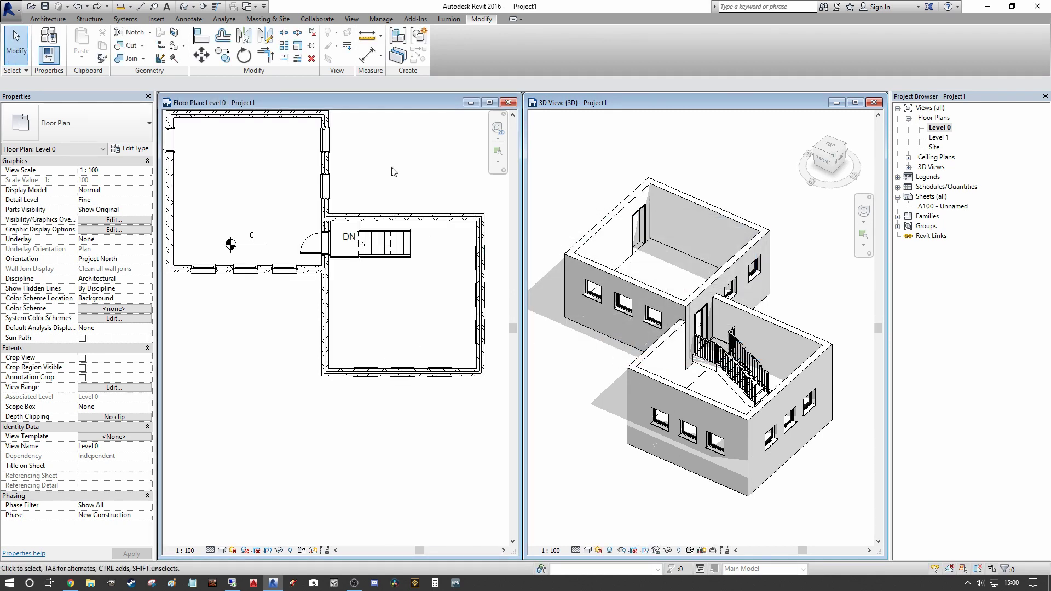
scroll(390, 159, down, 3)
scroll(364, 199, up, 3)
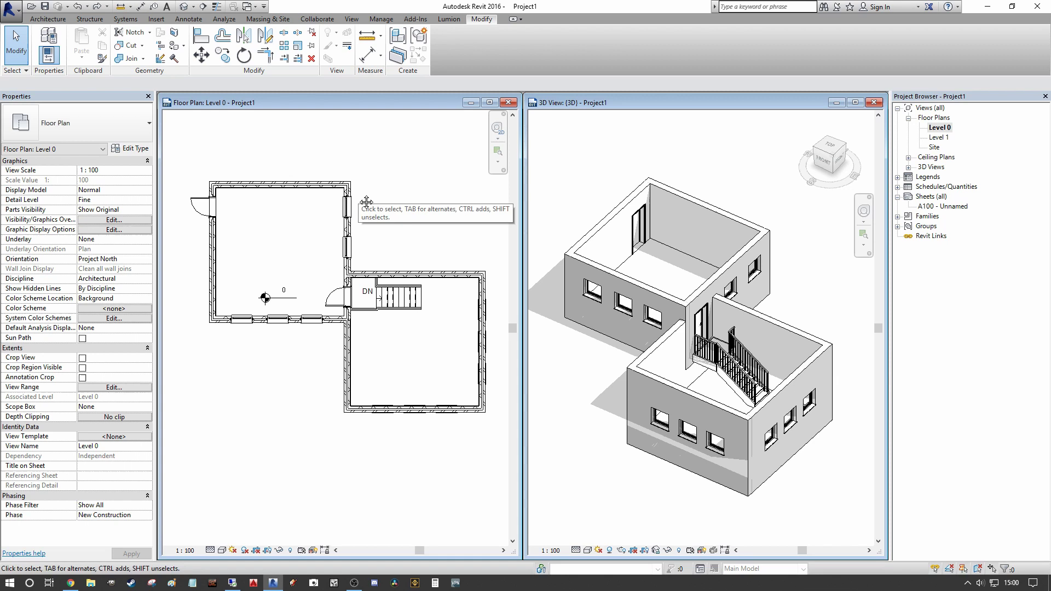
mouse_move(367, 202)
middle_down()
mouse_move(384, 213)
mouse_move(361, 210)
middle_up()
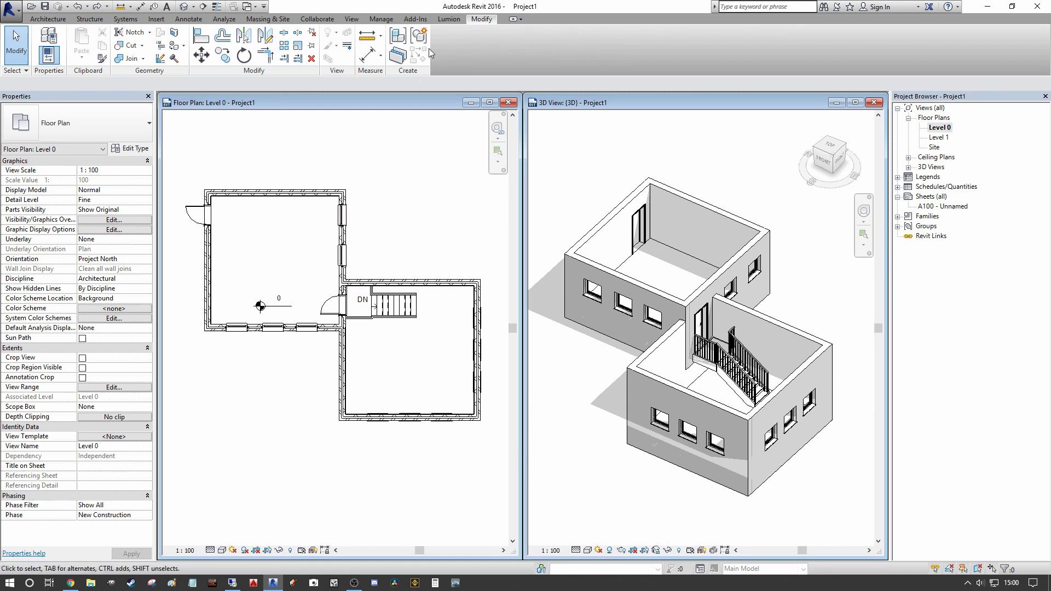
Step: Start sketching a new plan region in the Level 0 plan
click(351, 19)
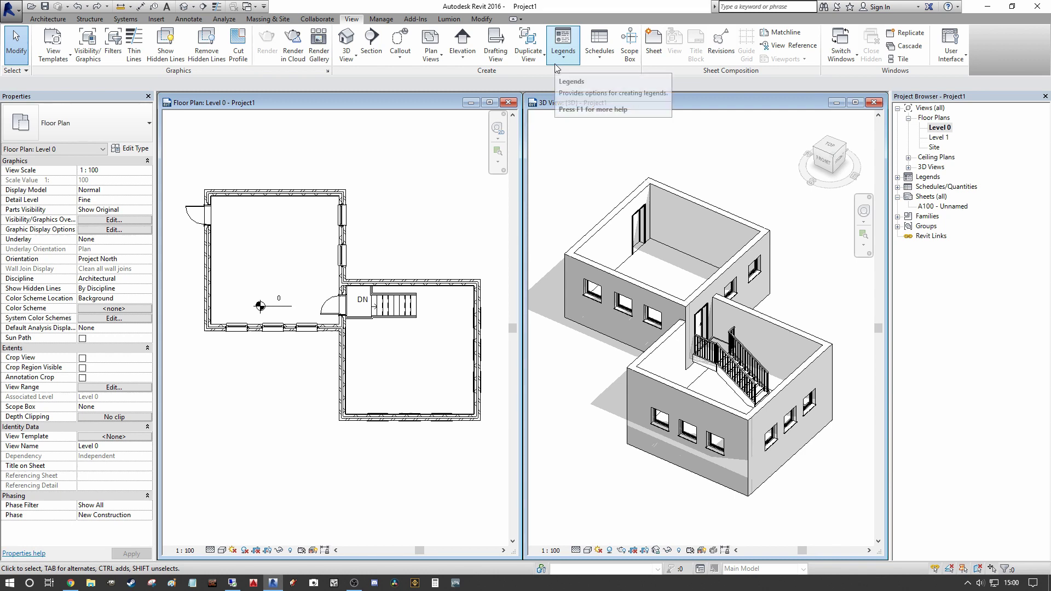
click(433, 61)
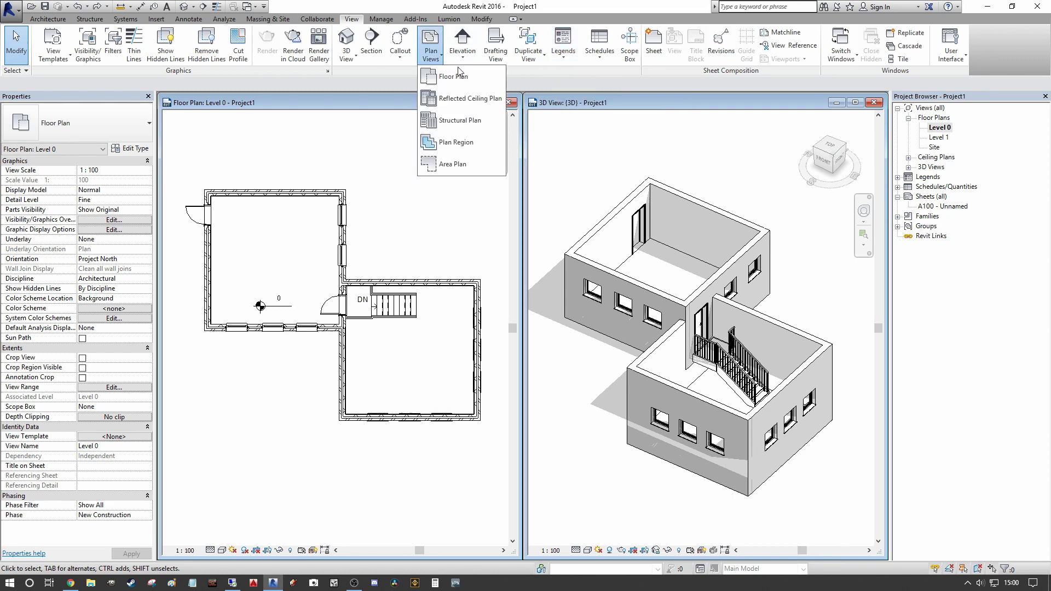
click(456, 142)
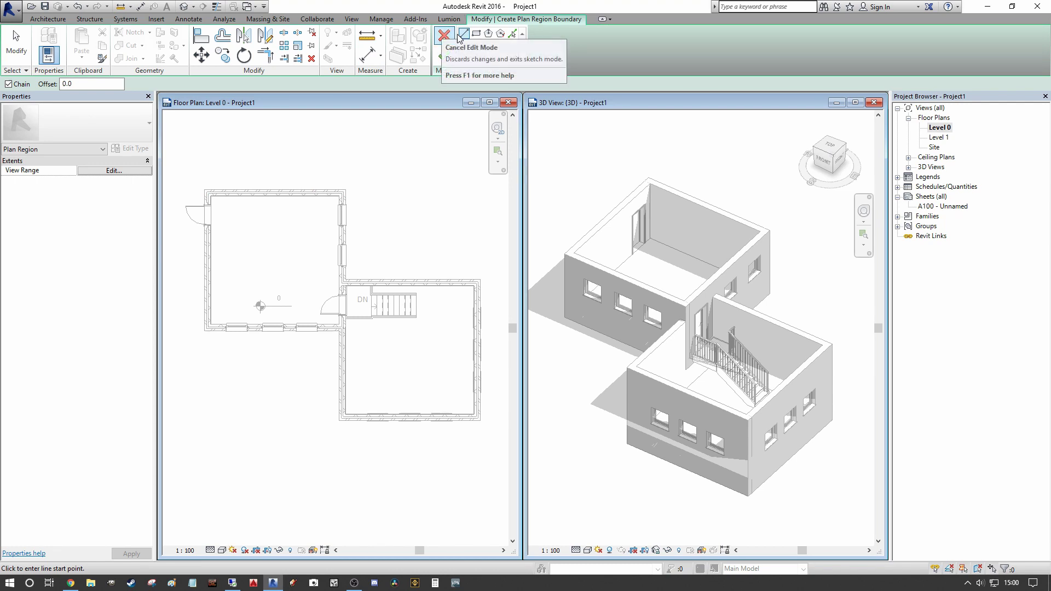
middle_drag(411, 219, 430, 211)
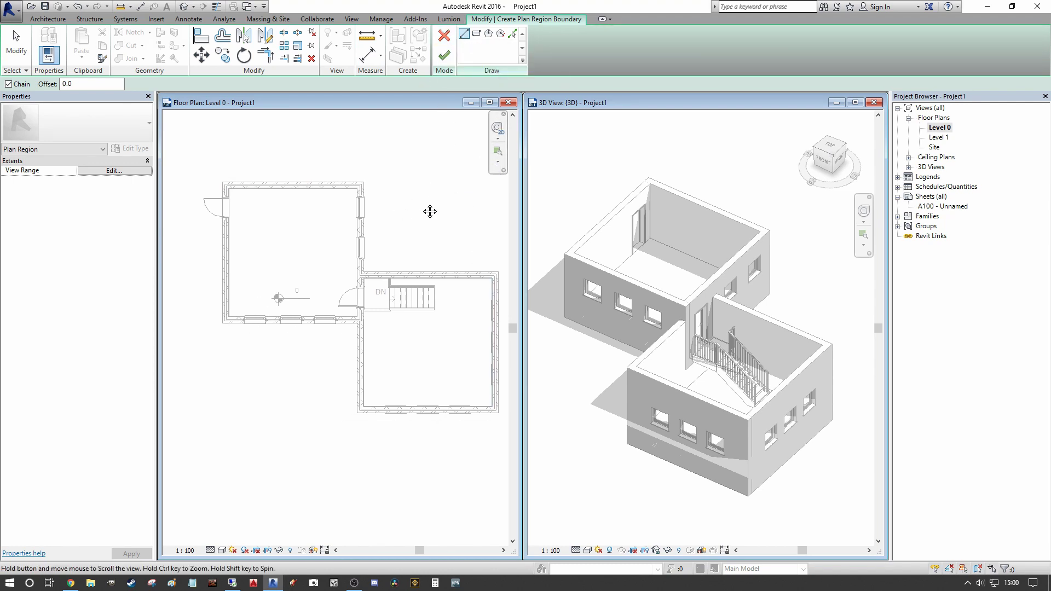
scroll(279, 206, down, 3)
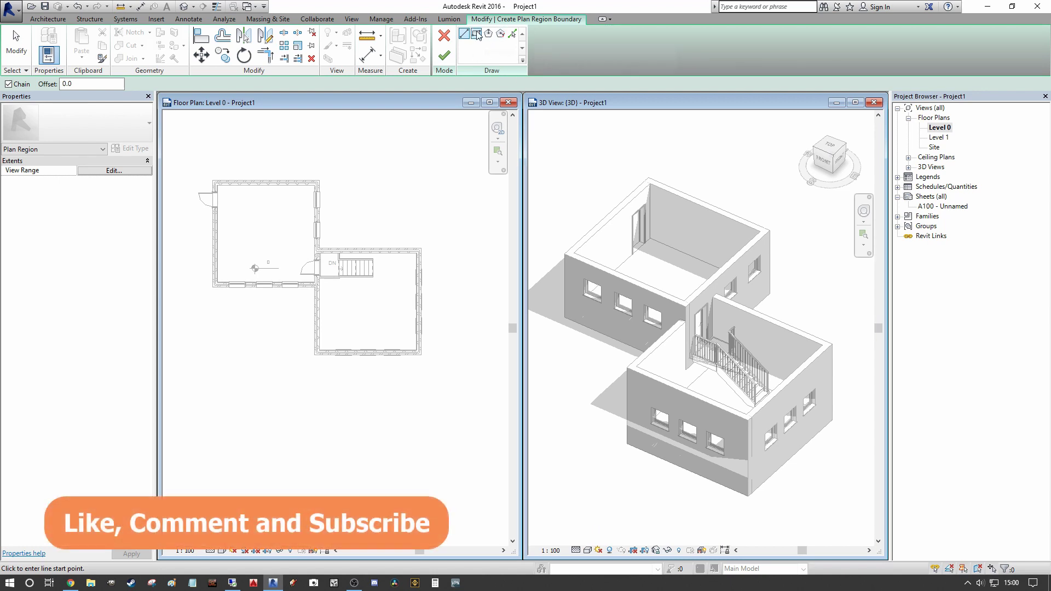
middle_drag(361, 235, 402, 150)
scroll(351, 157, up, 4)
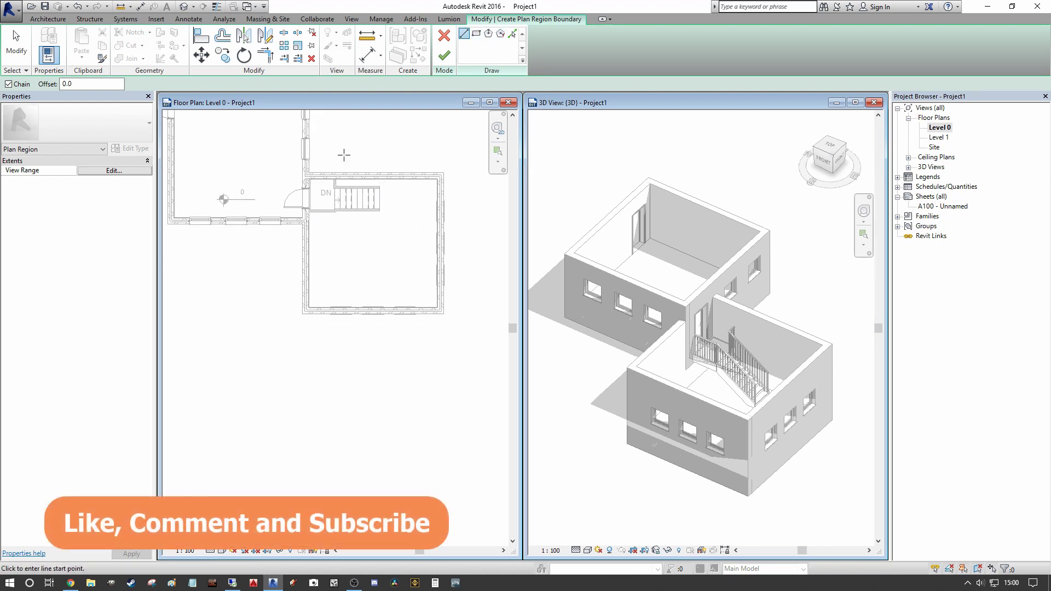
Step: Draw a rectangular region boundary around the lower stair room
click(476, 34)
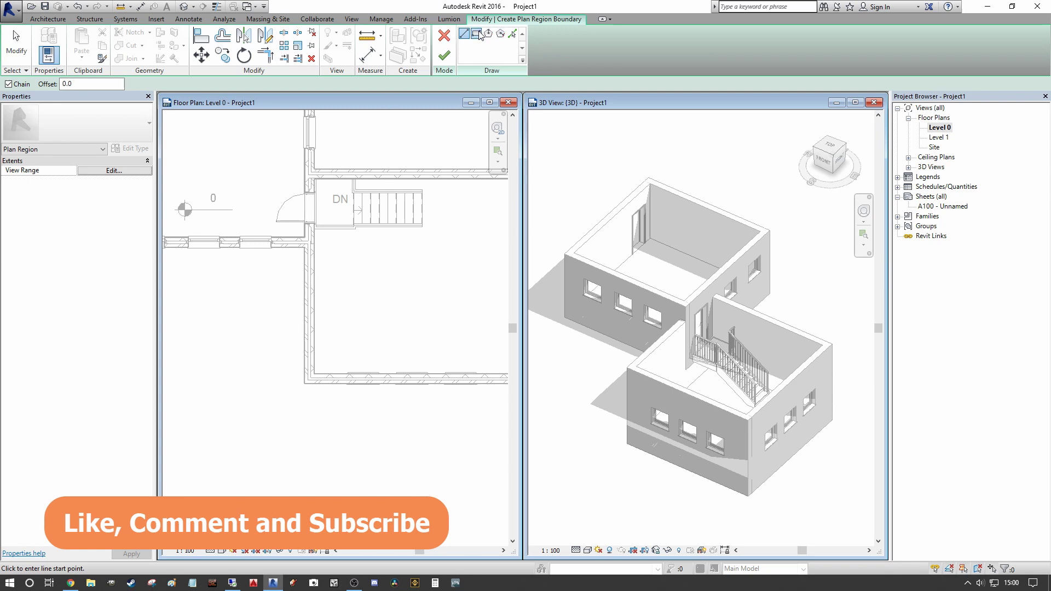
click(301, 164)
scroll(353, 234, down, 2)
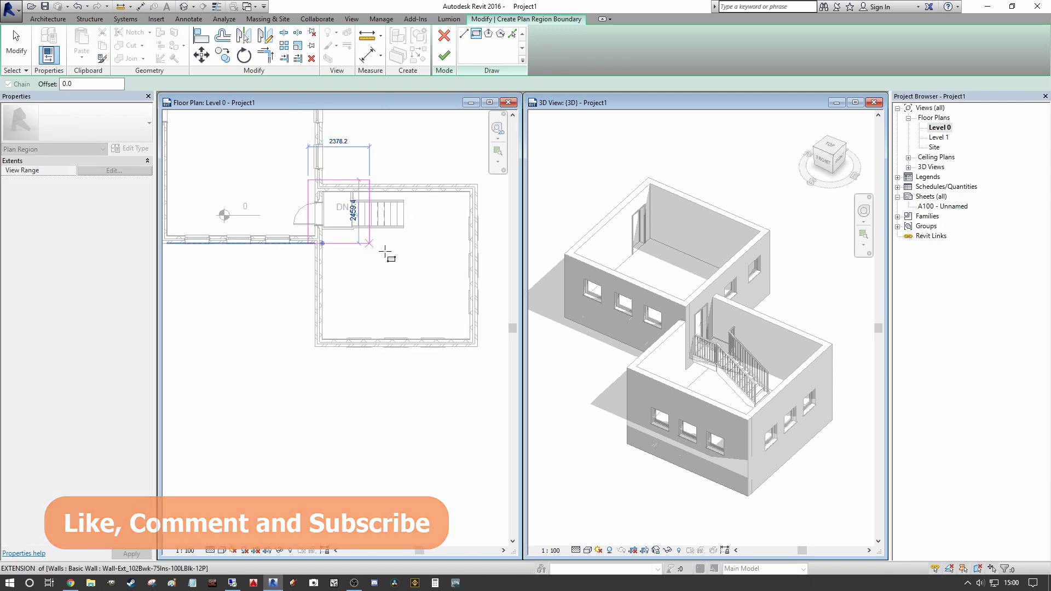
click(487, 357)
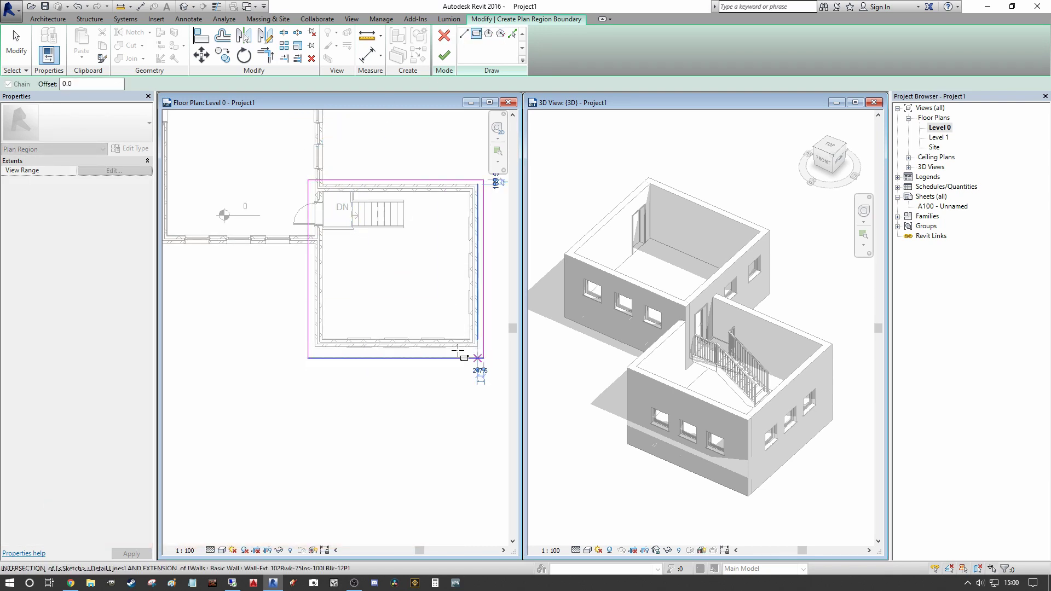
mouse_move(469, 356)
middle_down()
mouse_move(258, 286)
mouse_move(244, 228)
mouse_move(272, 184)
mouse_move(299, 208)
middle_up()
scroll(272, 184, up, 3)
scroll(284, 191, down, 3)
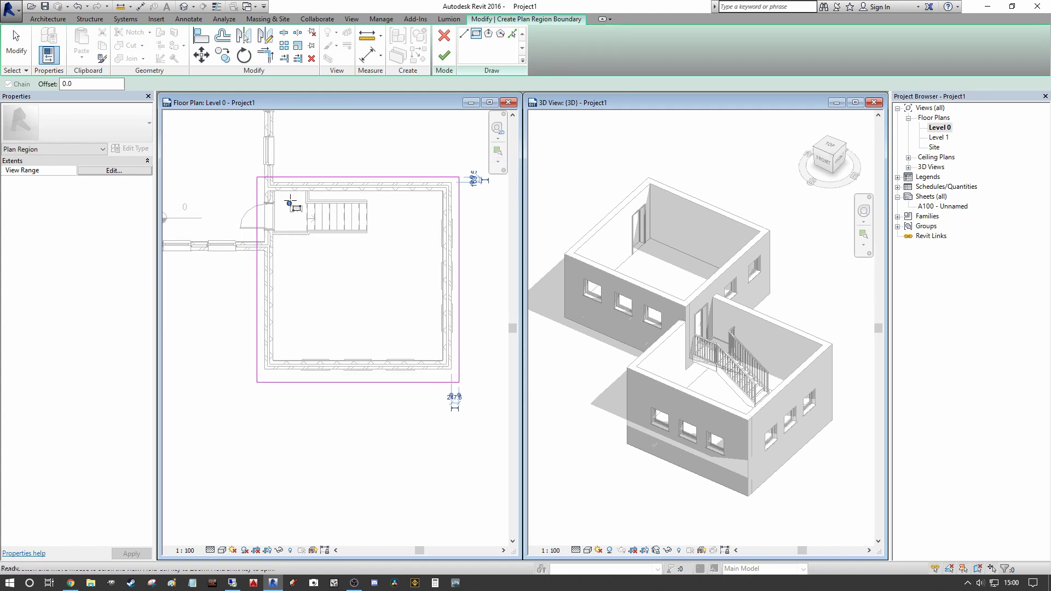
key(Escape)
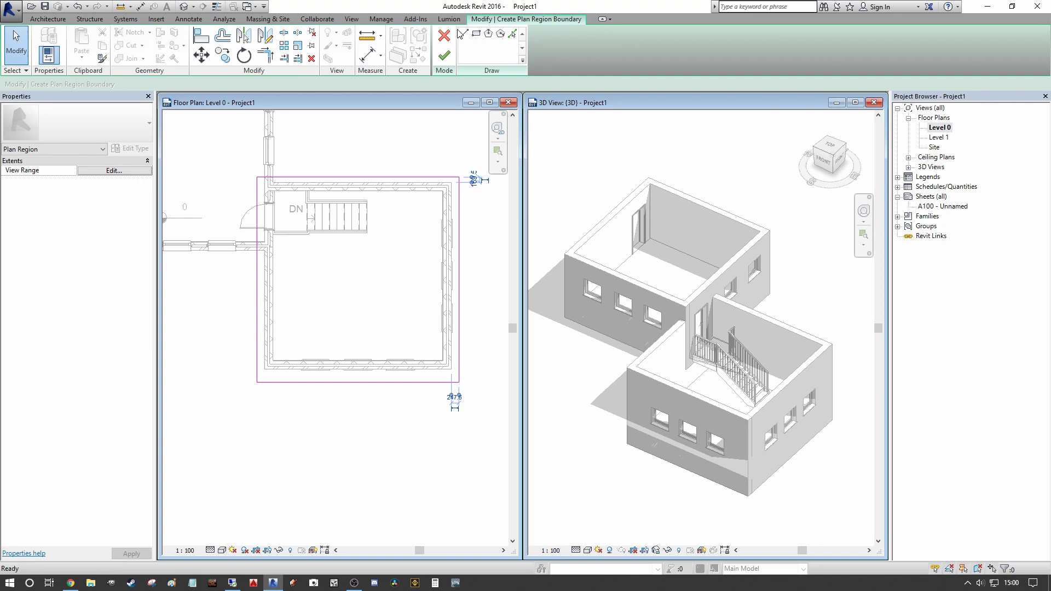
Step: Add a horizontal and a vertical boundary line cutting off the stair corner
click(464, 33)
click(257, 331)
click(423, 331)
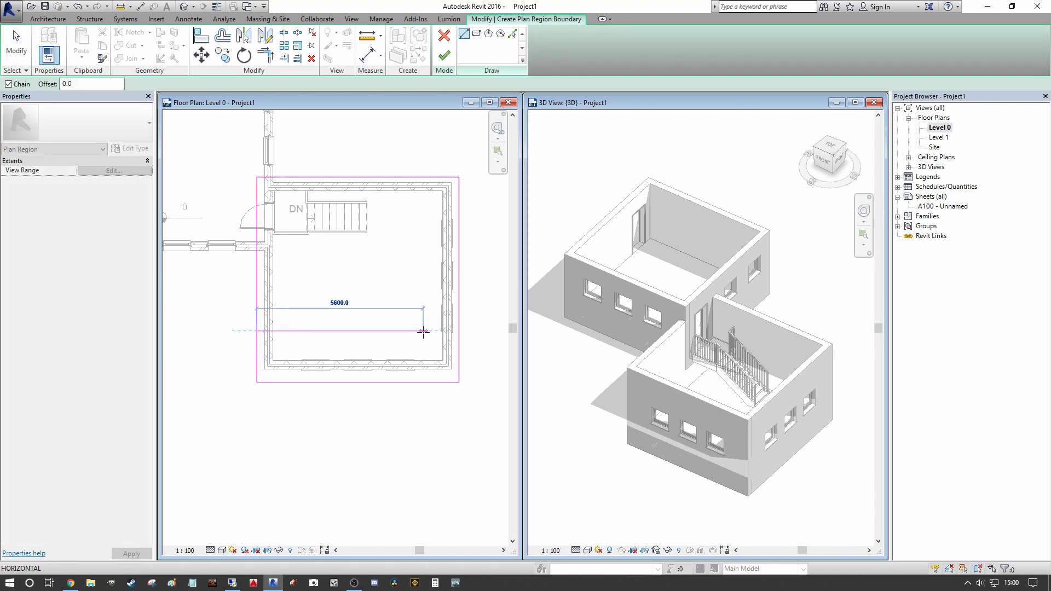
click(419, 165)
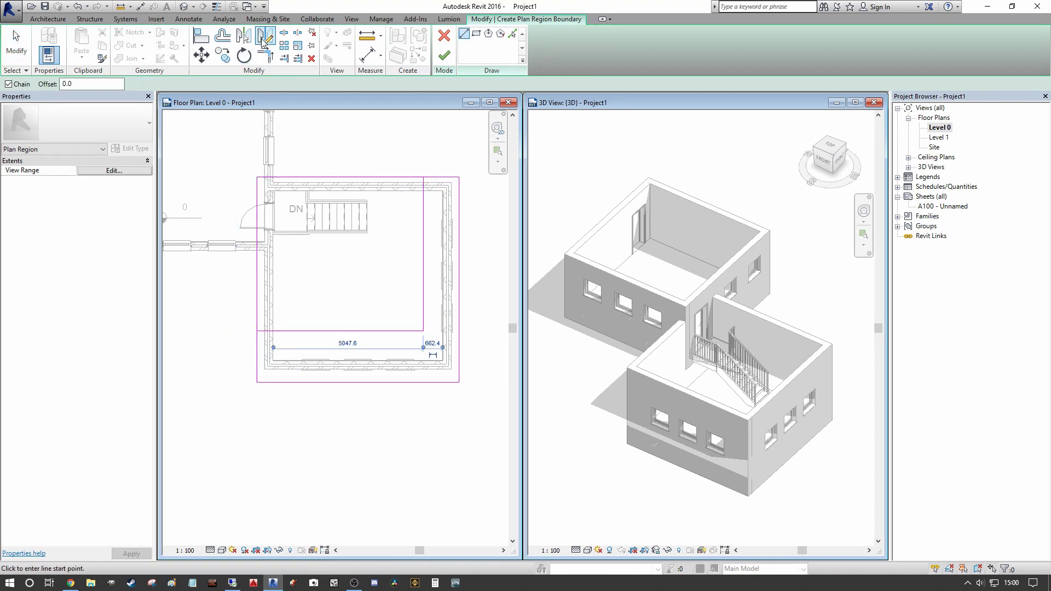
Step: Trim the boundary lines to corners so the sketch becomes L-shaped
click(265, 55)
click(255, 344)
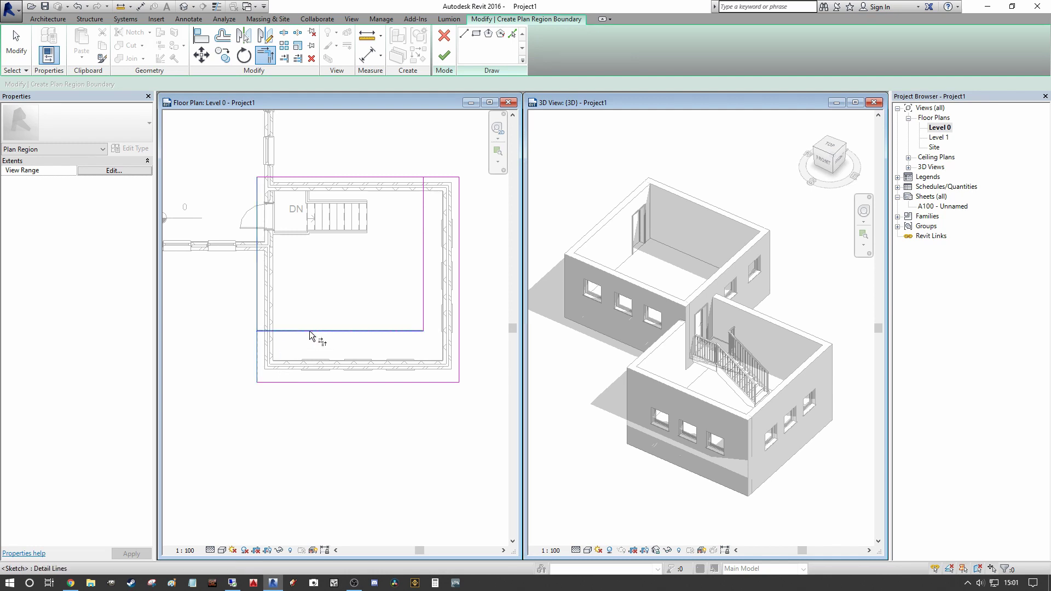
click(317, 331)
click(424, 202)
click(435, 178)
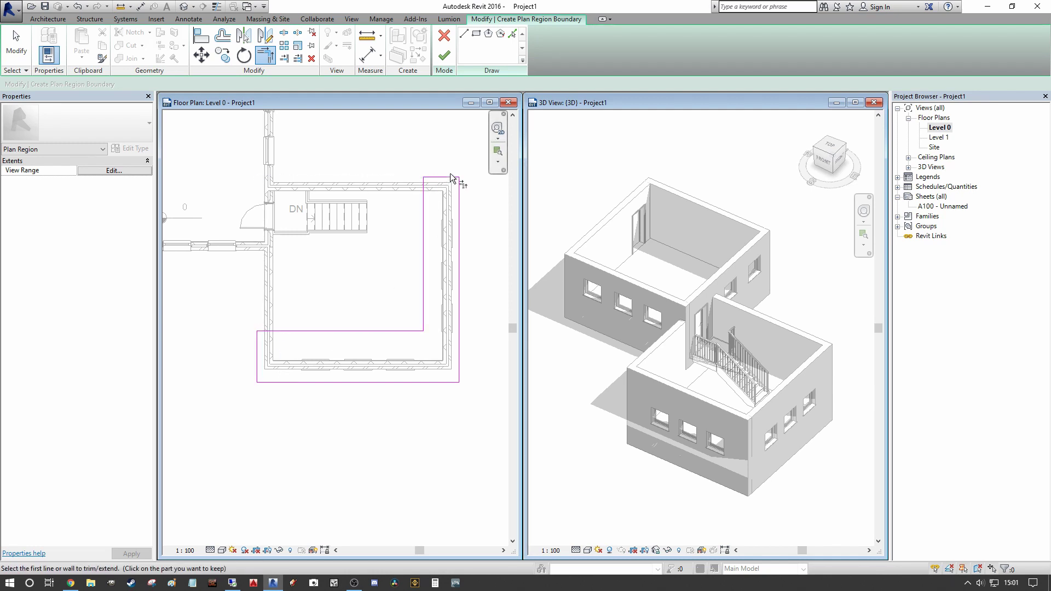
scroll(370, 205, down, 2)
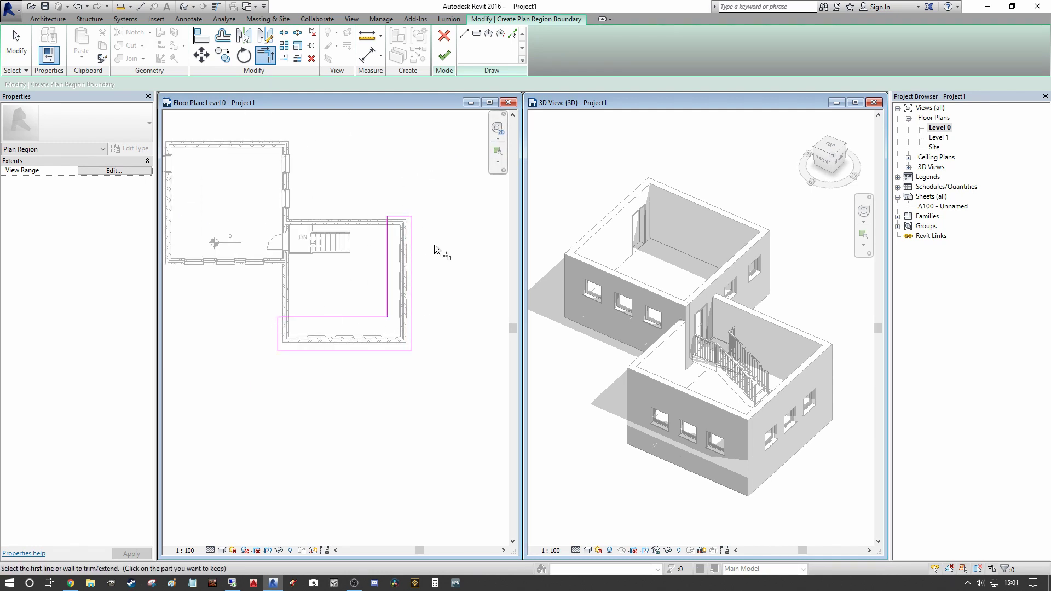
middle_drag(357, 173, 402, 163)
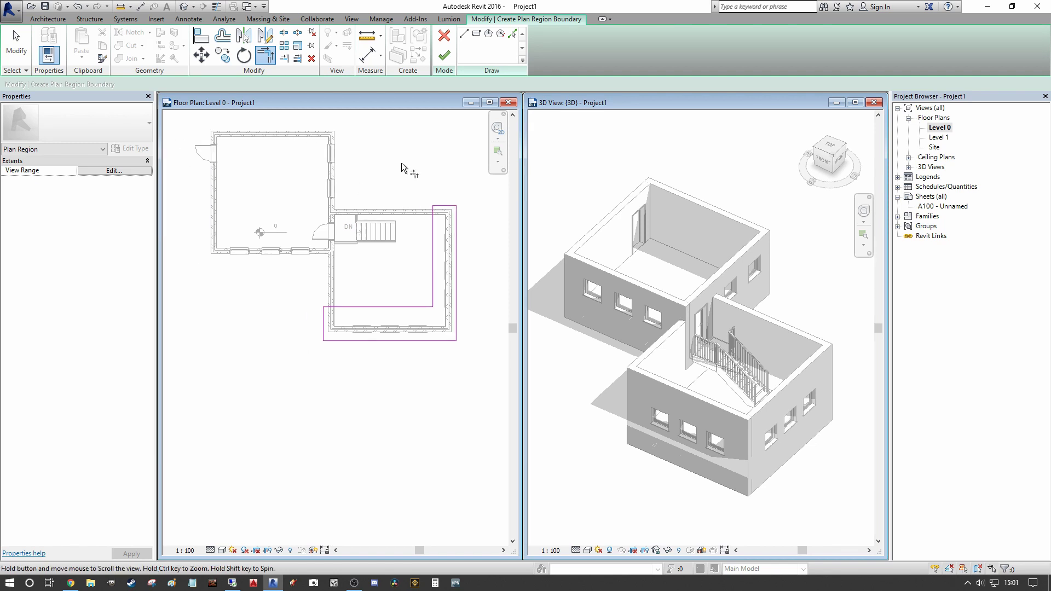
Step: Finish the L-shaped plan region sketch and reselect the new region
click(444, 55)
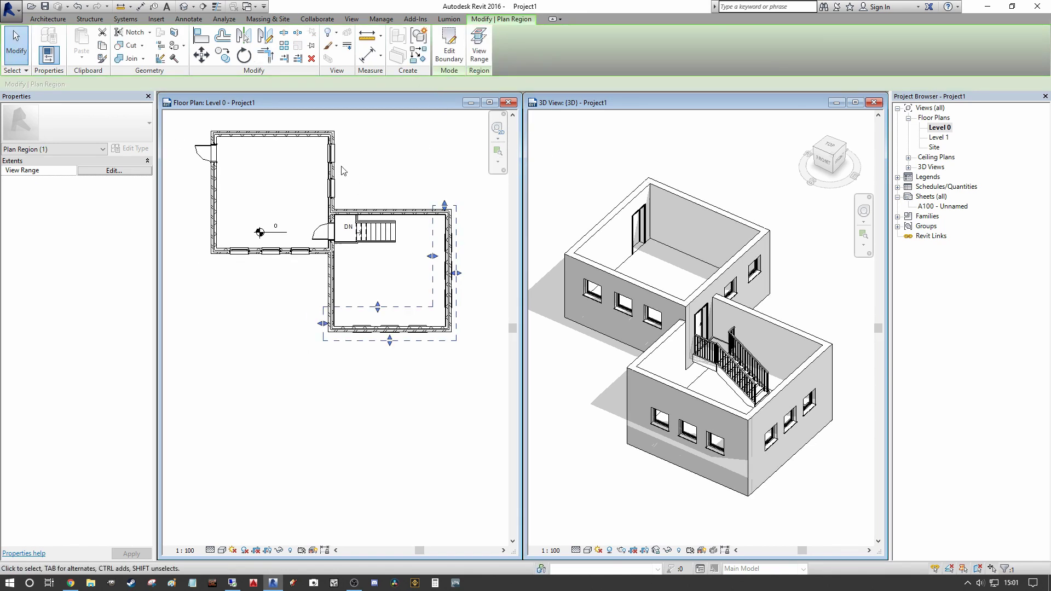
middle_drag(385, 181, 360, 204)
scroll(430, 277, up, 1)
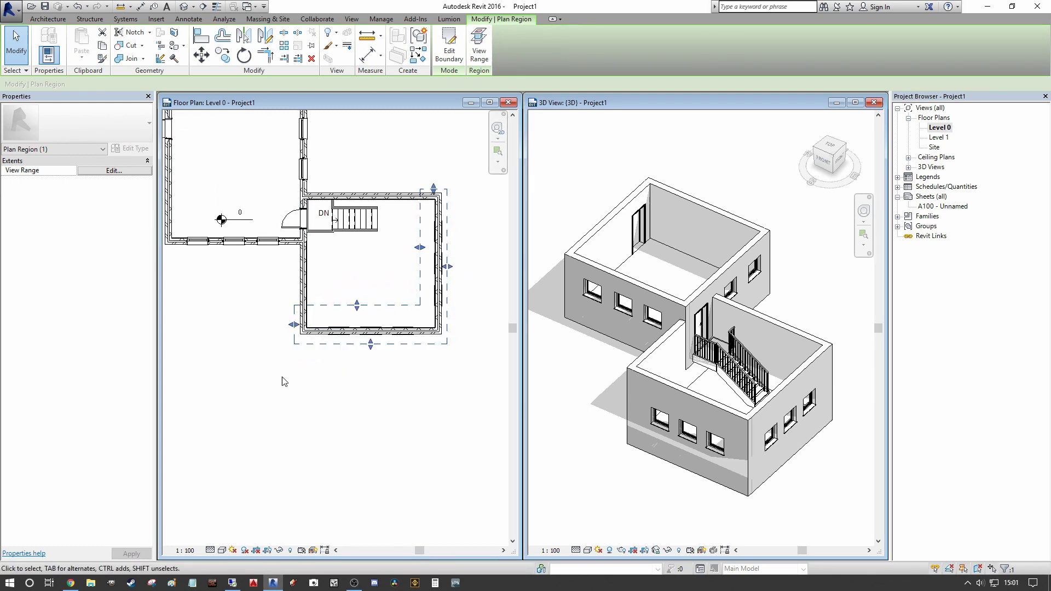
scroll(276, 298, down, 1)
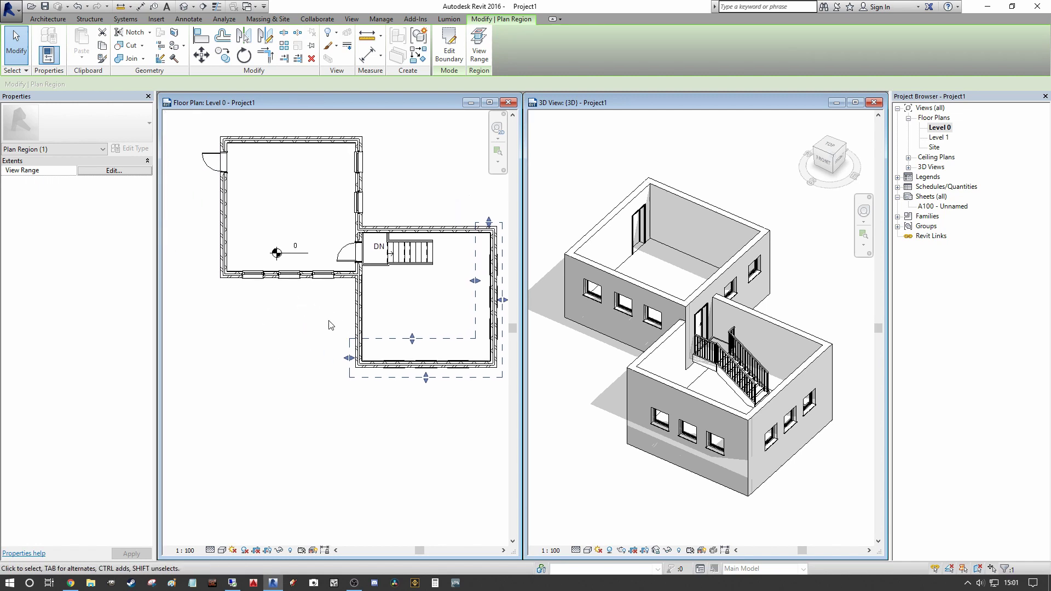
scroll(296, 339, up, 1)
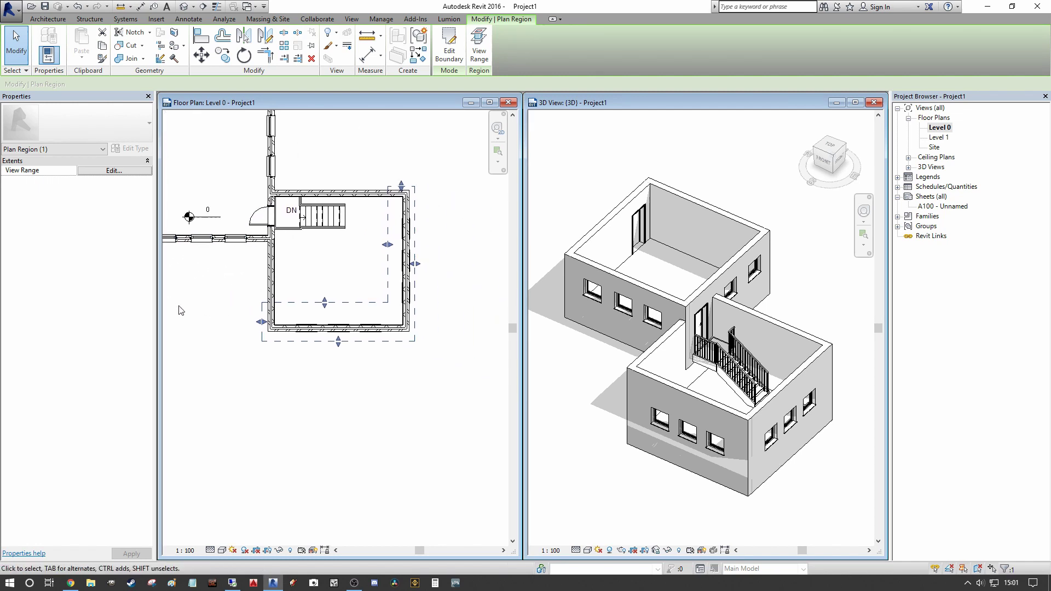
key(Escape)
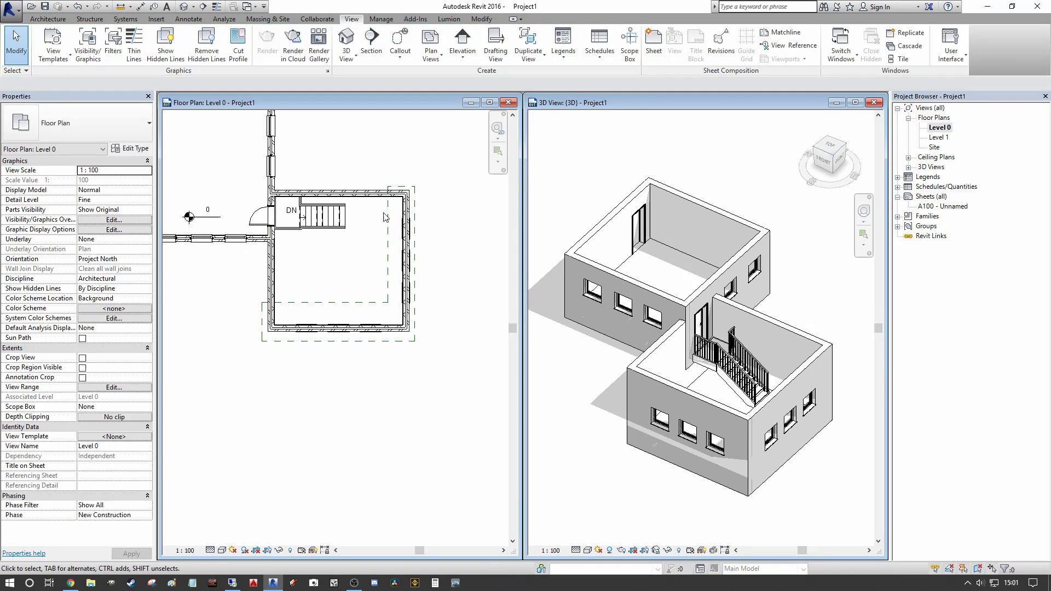
click(385, 215)
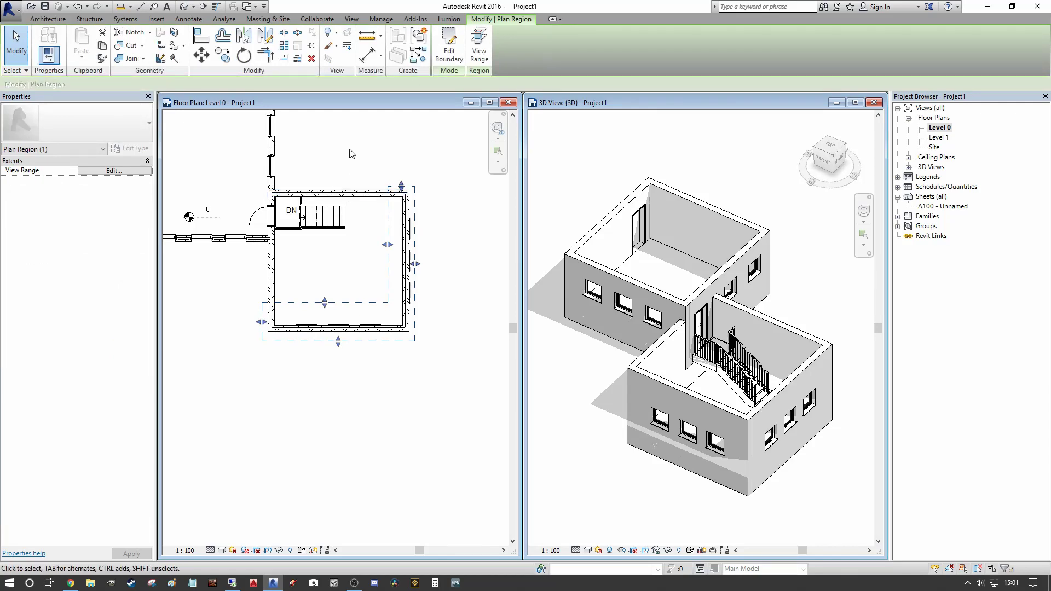
Step: Set the plan region's view range to cut plane offset 0.0 and top offset 1000.0
click(112, 170)
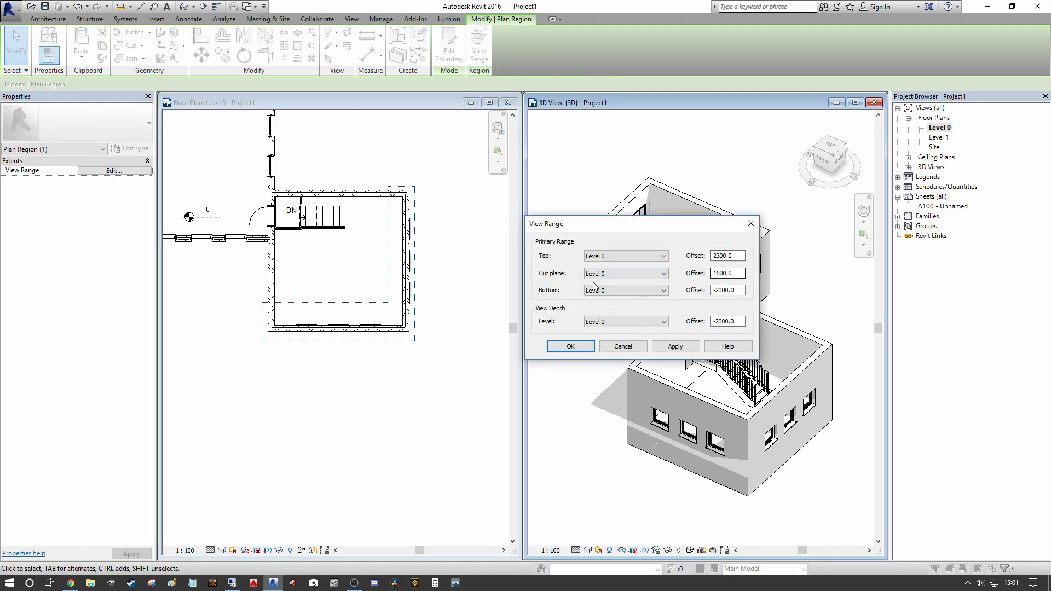
double_click(732, 273)
text(1000)
double_click(725, 273)
text(0)
key(shift+Tab)
key(shift+Tab)
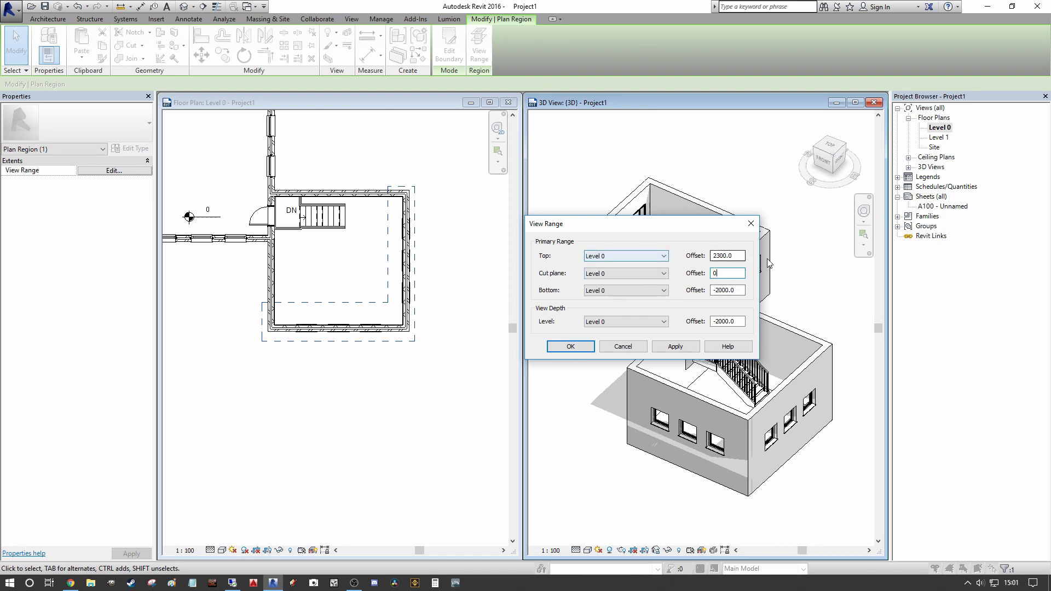
text(1000)
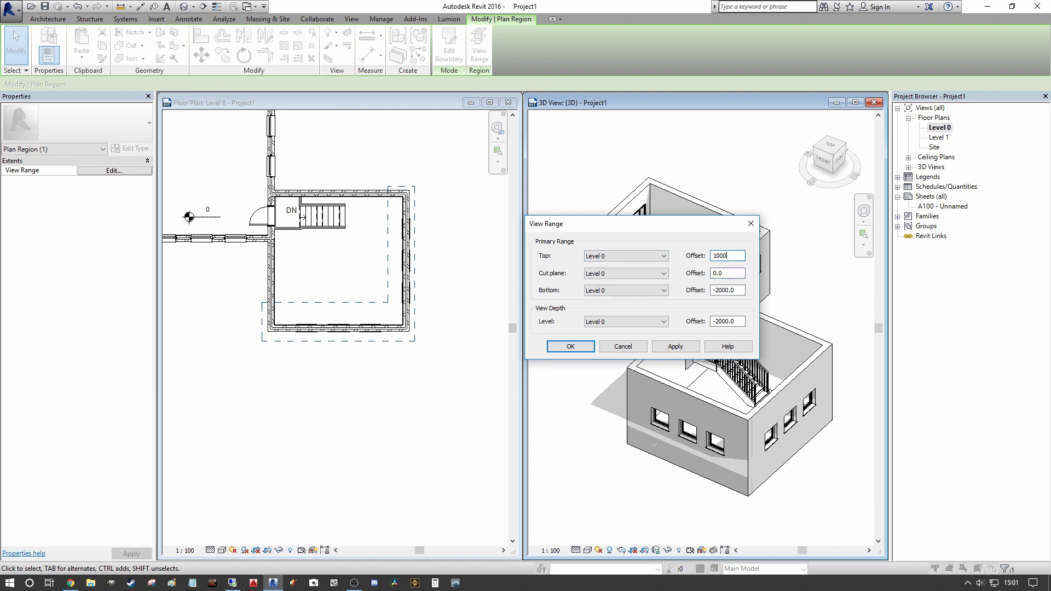
click(675, 346)
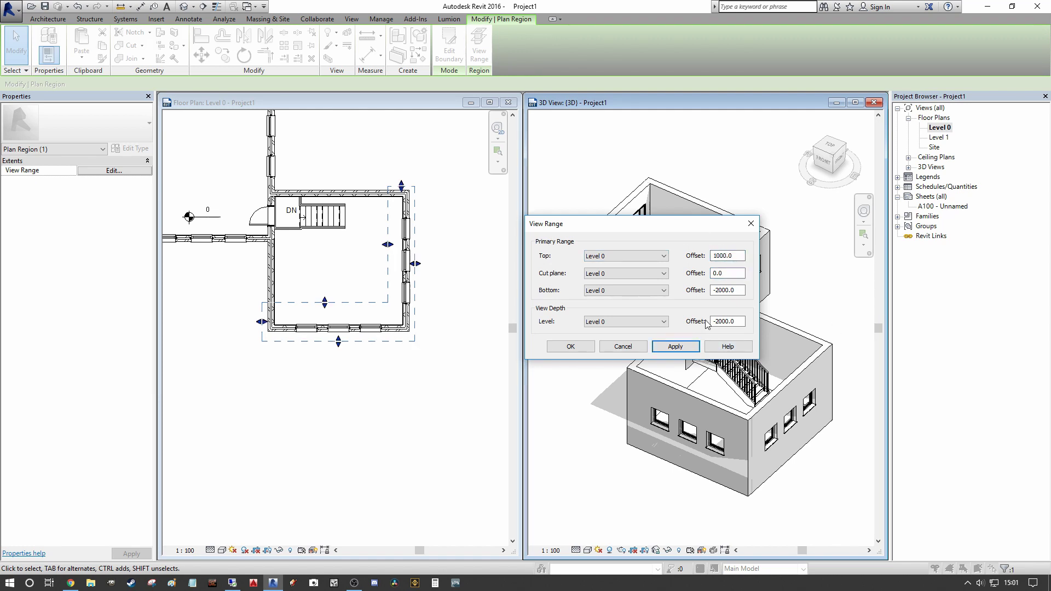
click(570, 347)
click(432, 405)
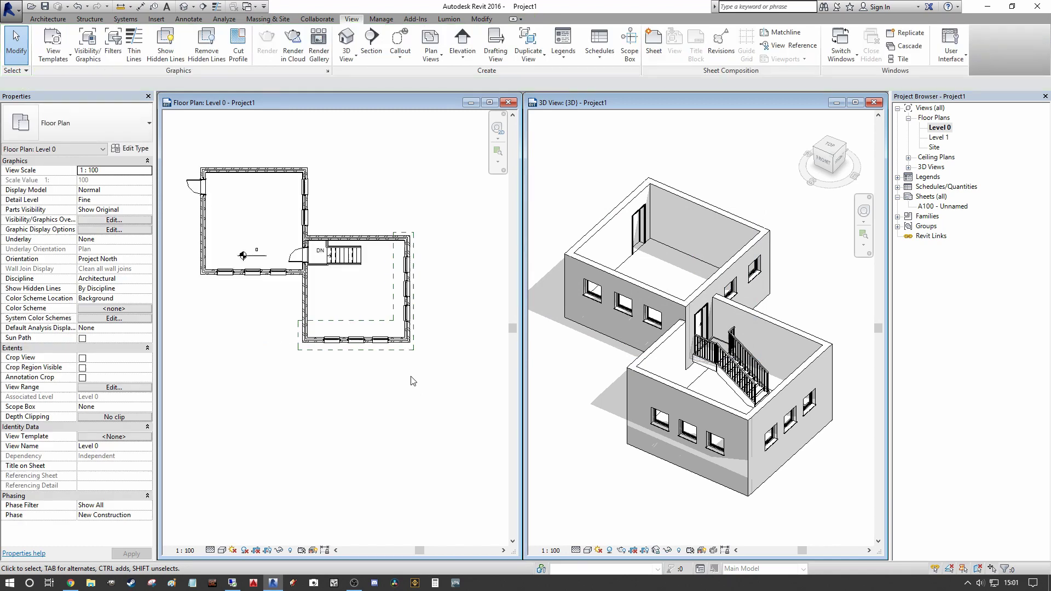
scroll(437, 334, up, 3)
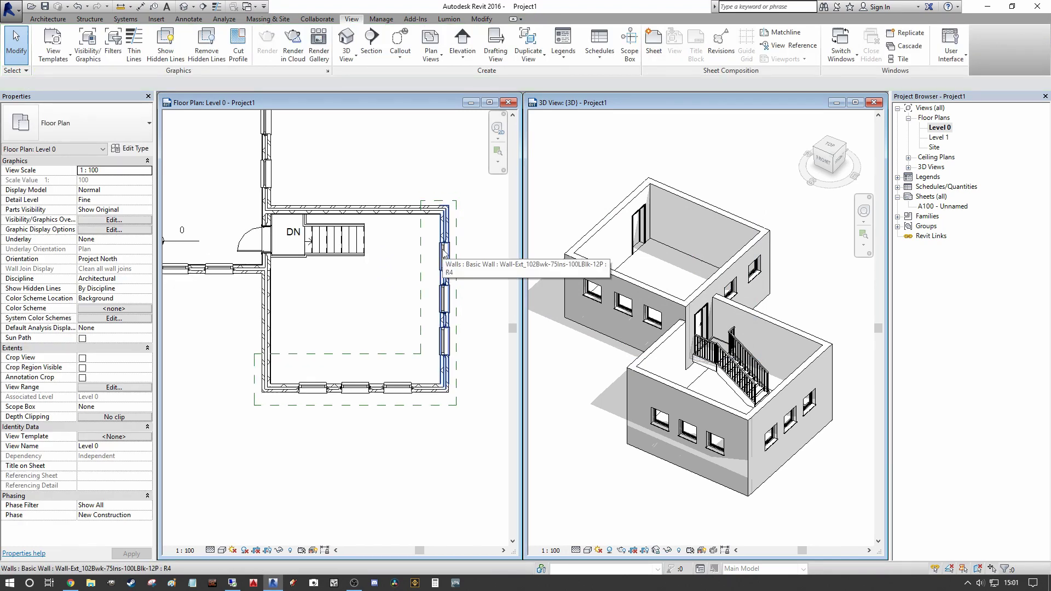
middle_drag(364, 262, 398, 294)
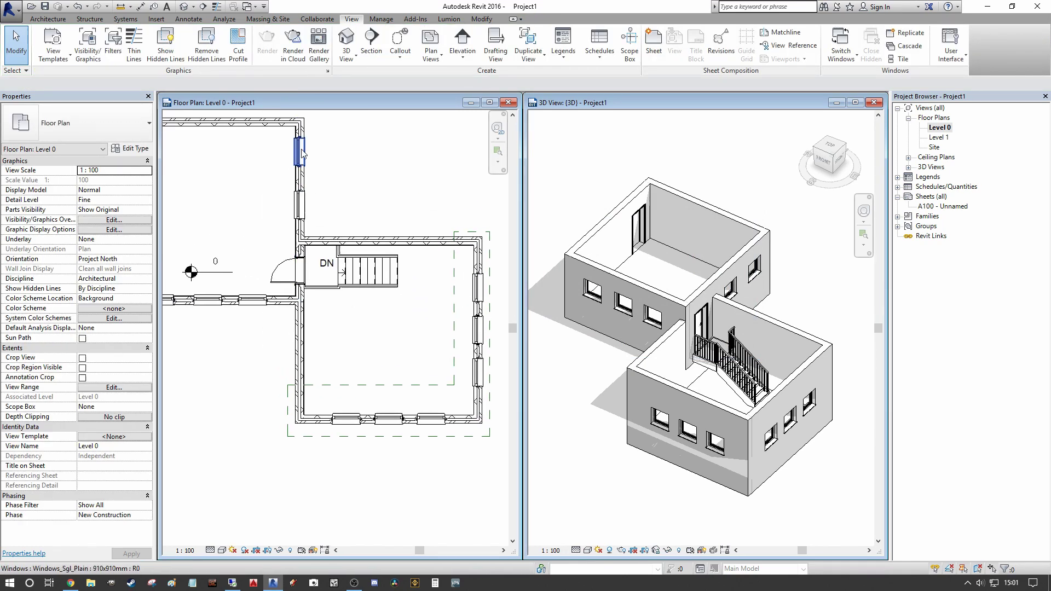
scroll(368, 235, down, 2)
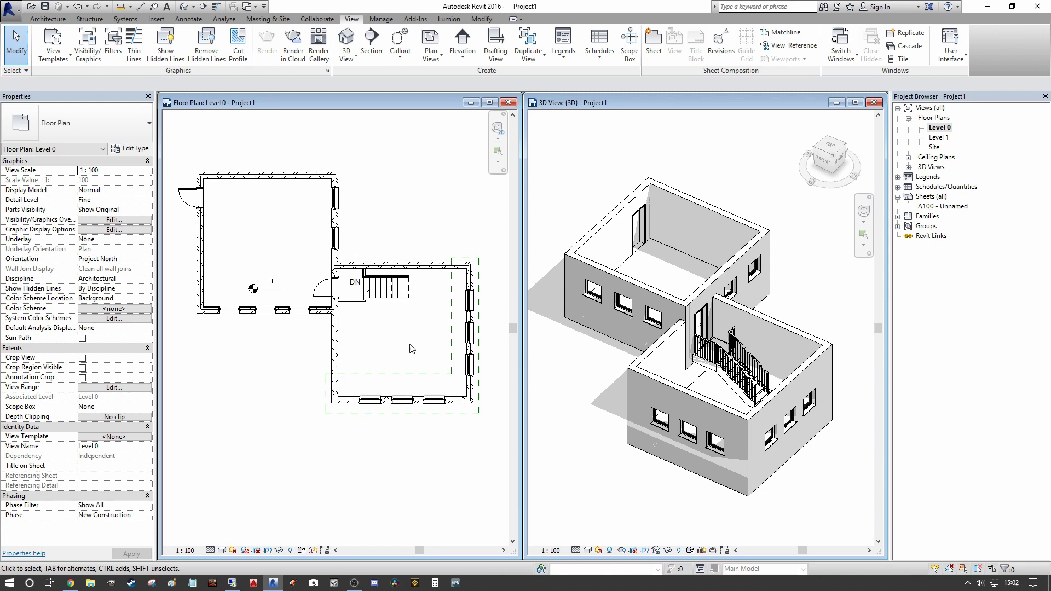
click(452, 359)
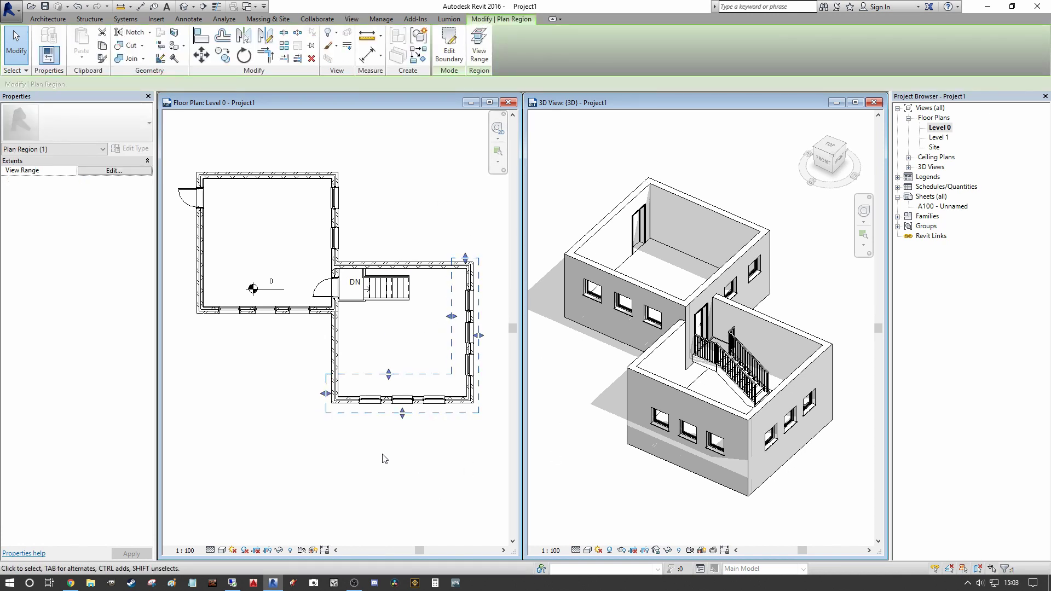
mouse_move(475, 408)
middle_down()
mouse_move(464, 425)
mouse_move(474, 453)
middle_up()
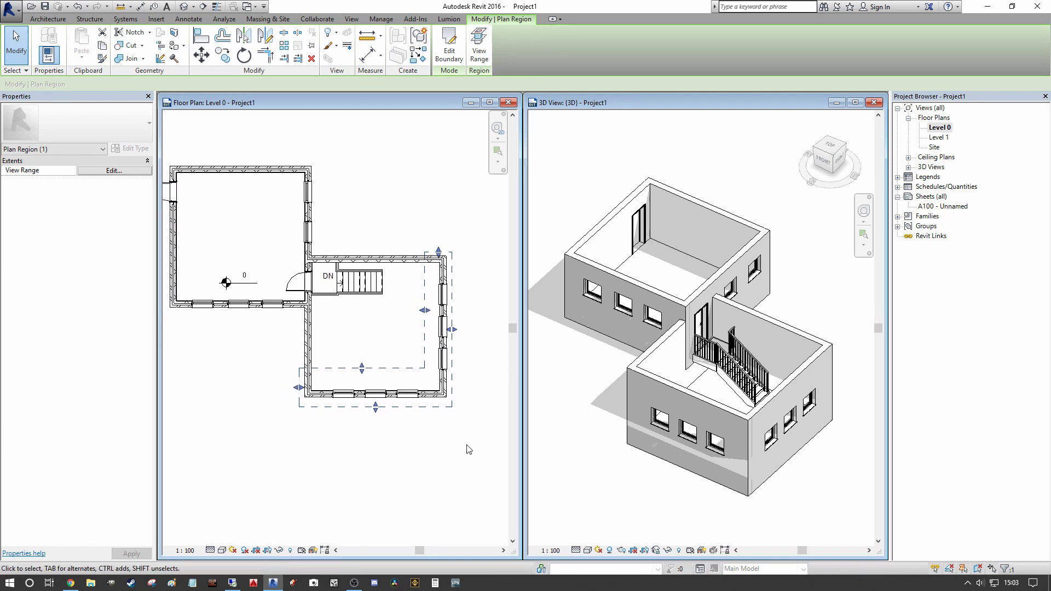
click(473, 474)
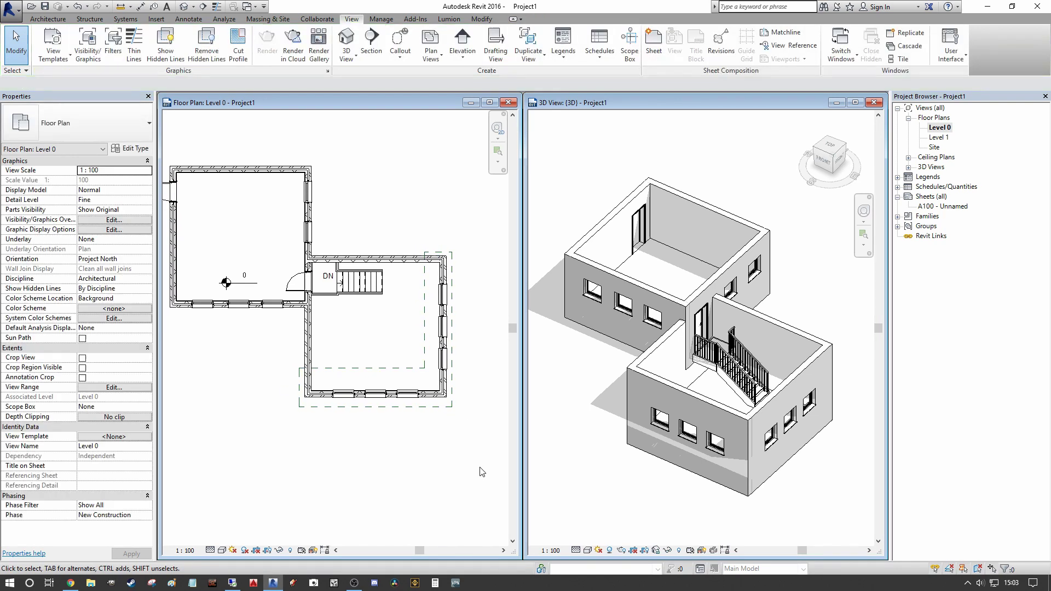
middle_drag(490, 463, 502, 464)
middle_drag(441, 430, 452, 425)
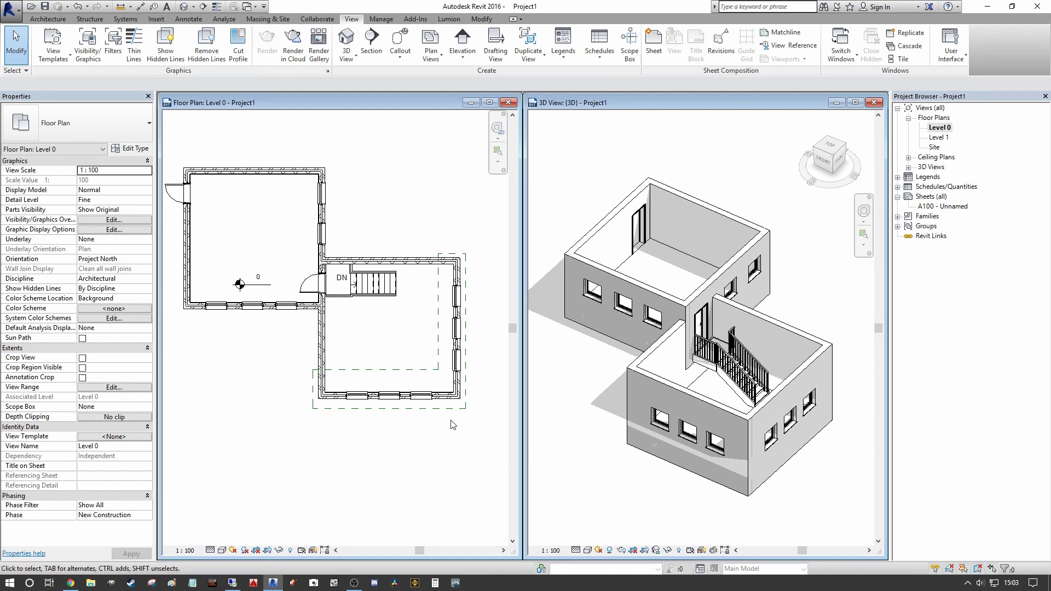
click(437, 370)
click(411, 469)
click(433, 370)
click(413, 457)
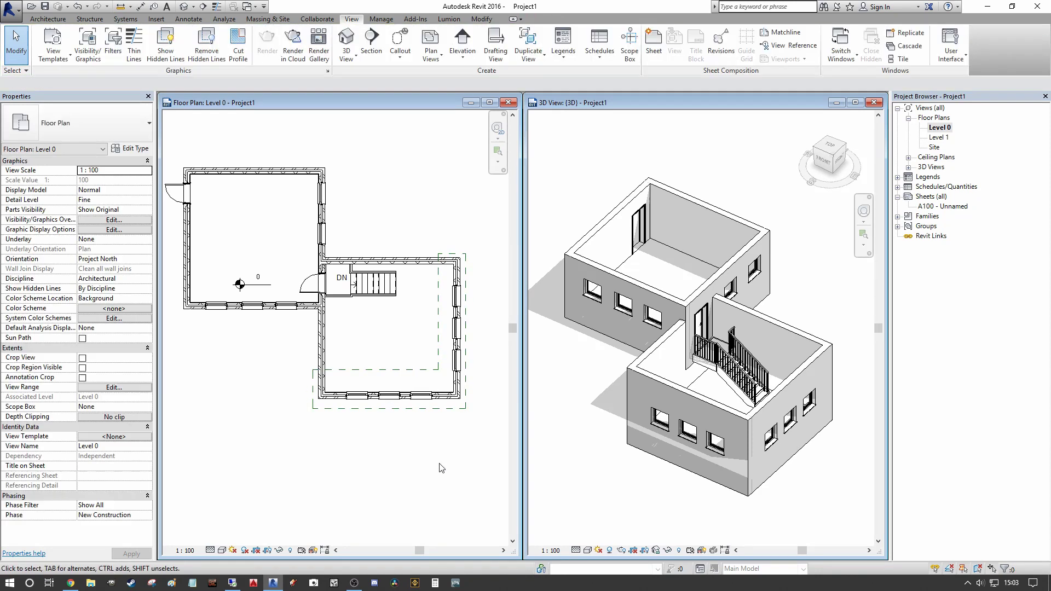